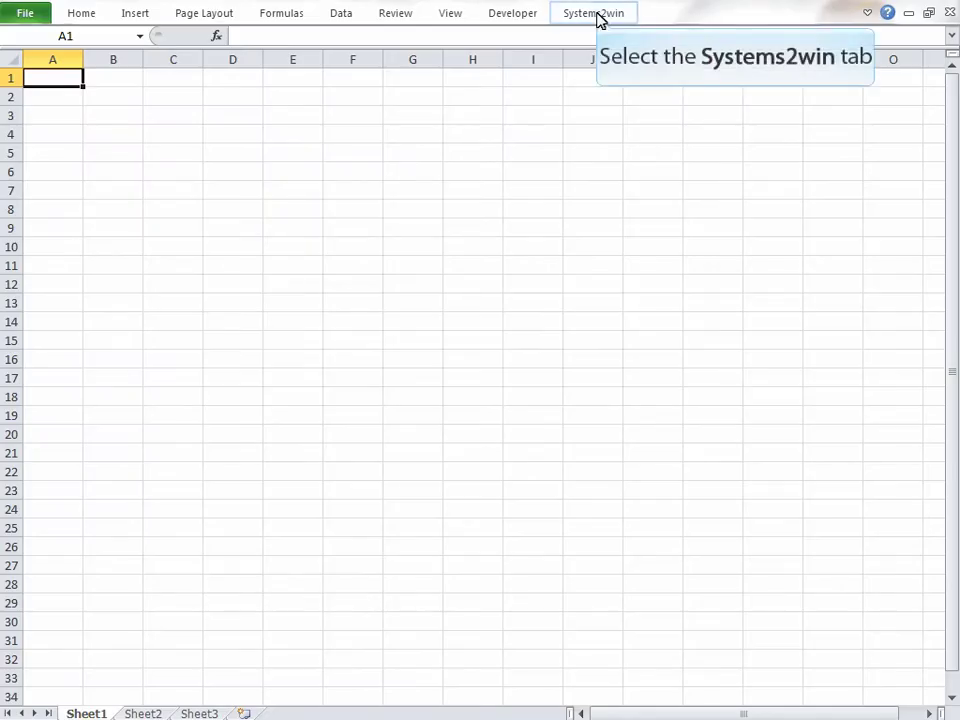
# - Open the Systems2win Portal from Excel's Systems2win tab to the Initial Training & Videos page
pyautogui.click(596, 17)
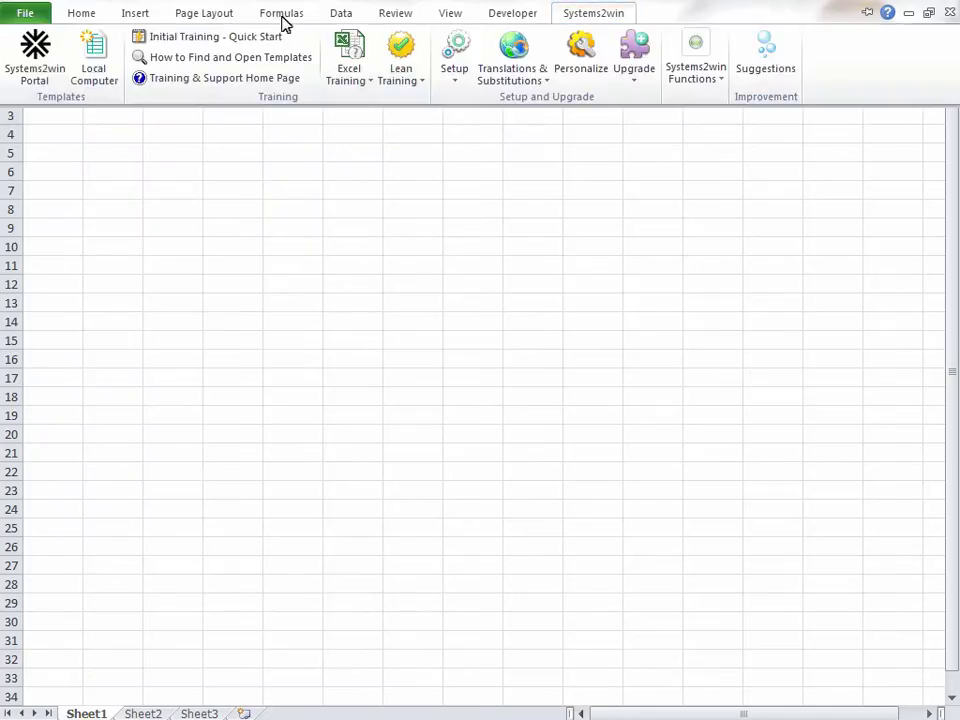
pyautogui.click(35, 55)
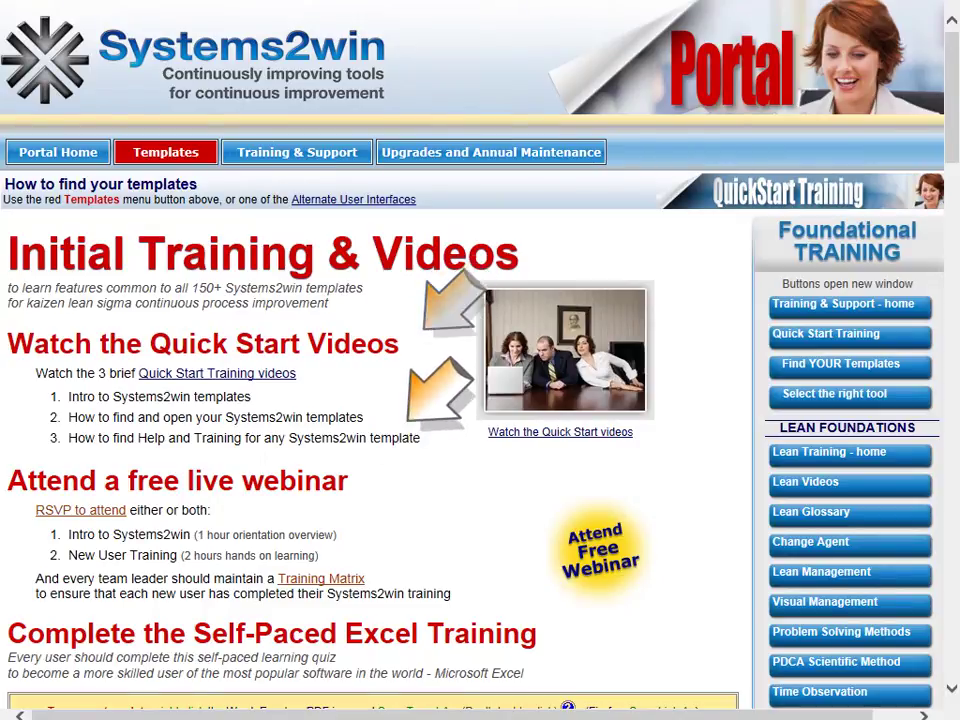
# - Scroll the Portal page down to the Complete the Self-Paced Excel Training section
pyautogui.scroll(-3, 953, 157)
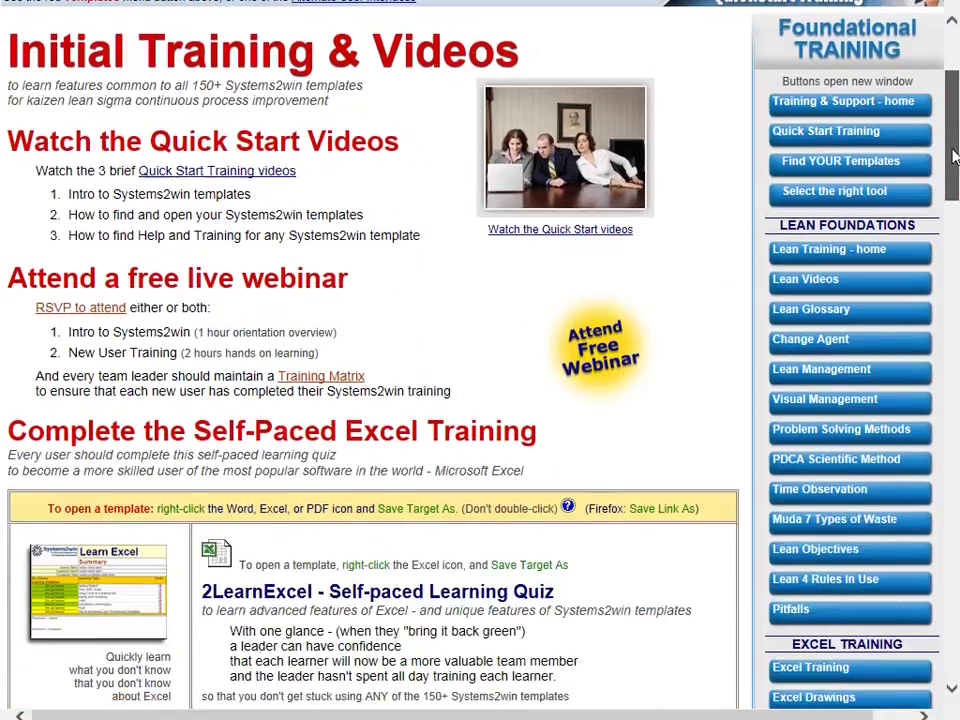
pyautogui.scroll(-3, 953, 157)
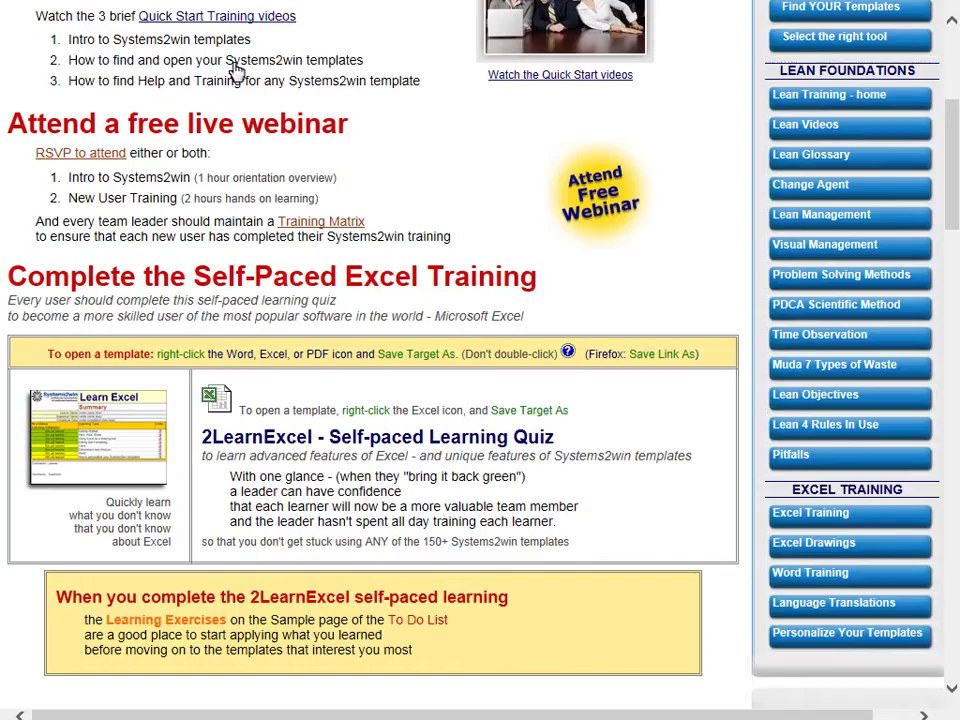
# - Open the To Do List template page and save its Excel template from the Excel icon
pyautogui.click(436, 622)
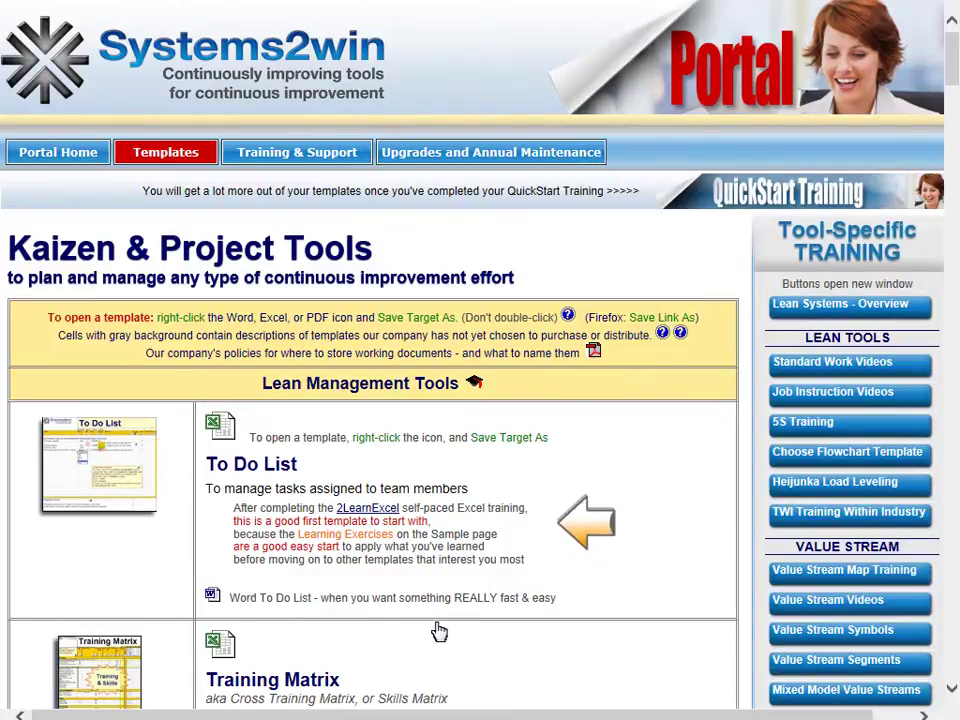
pyautogui.rightClick(228, 430)
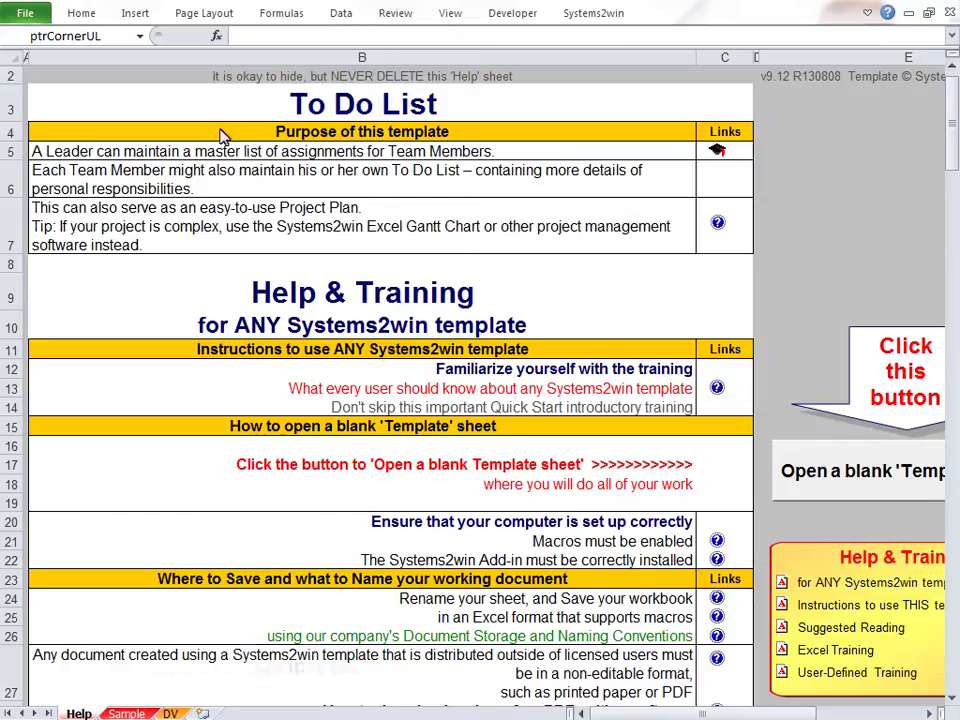
# - Use the Help sheet's Select Translations and Substitutions to switch the template to Chinese Simplified
pyautogui.click(140, 714)
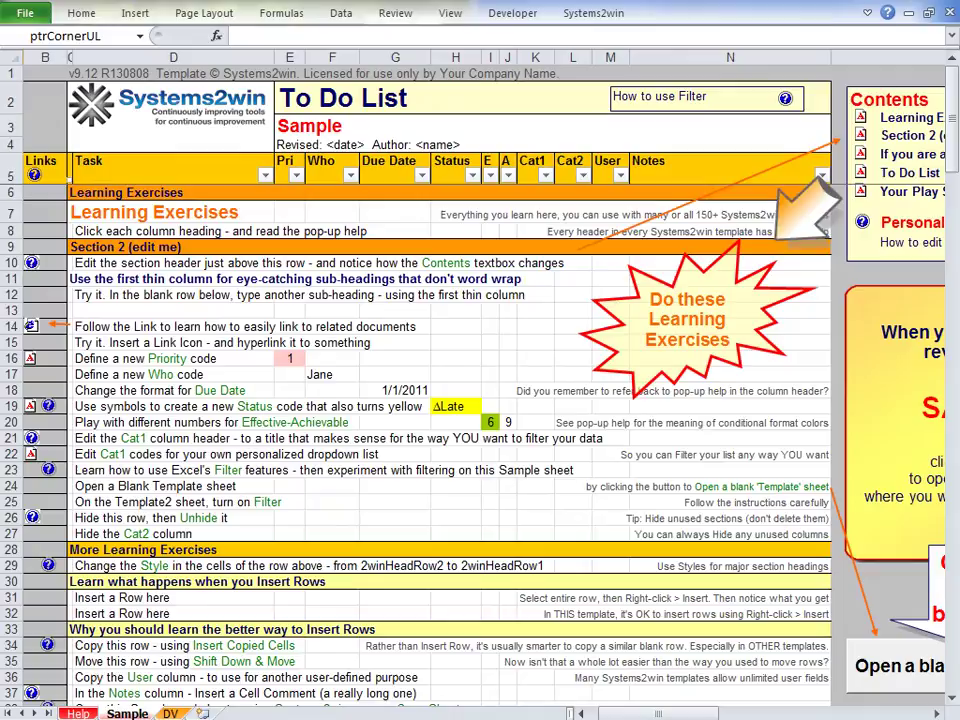
pyautogui.hotkey('ctrl', 'pageup')
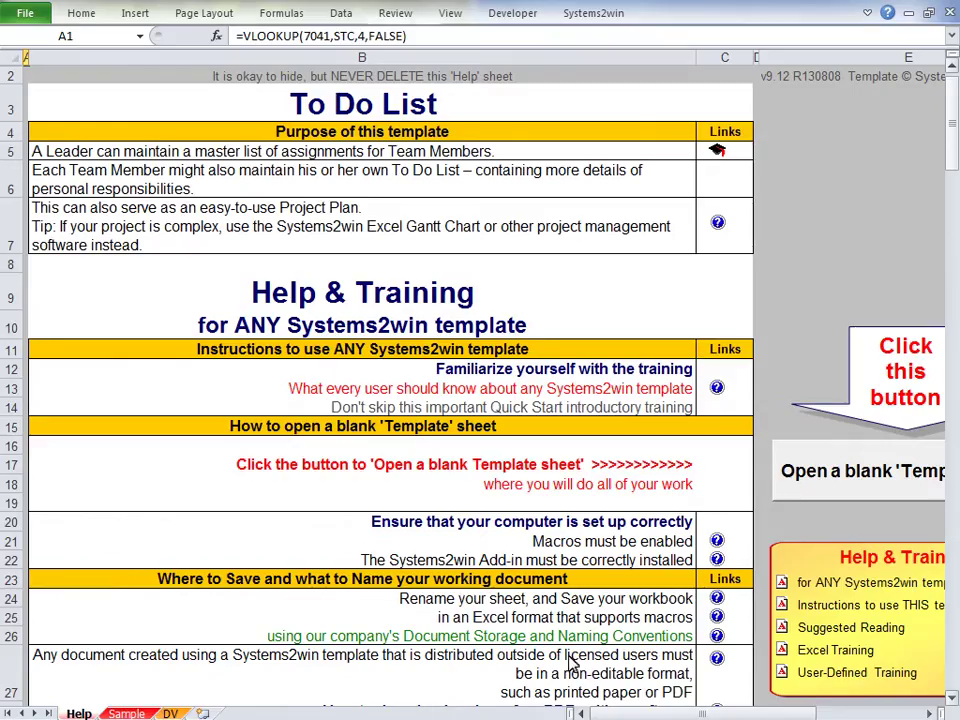
pyautogui.scroll(-3, 952, 140)
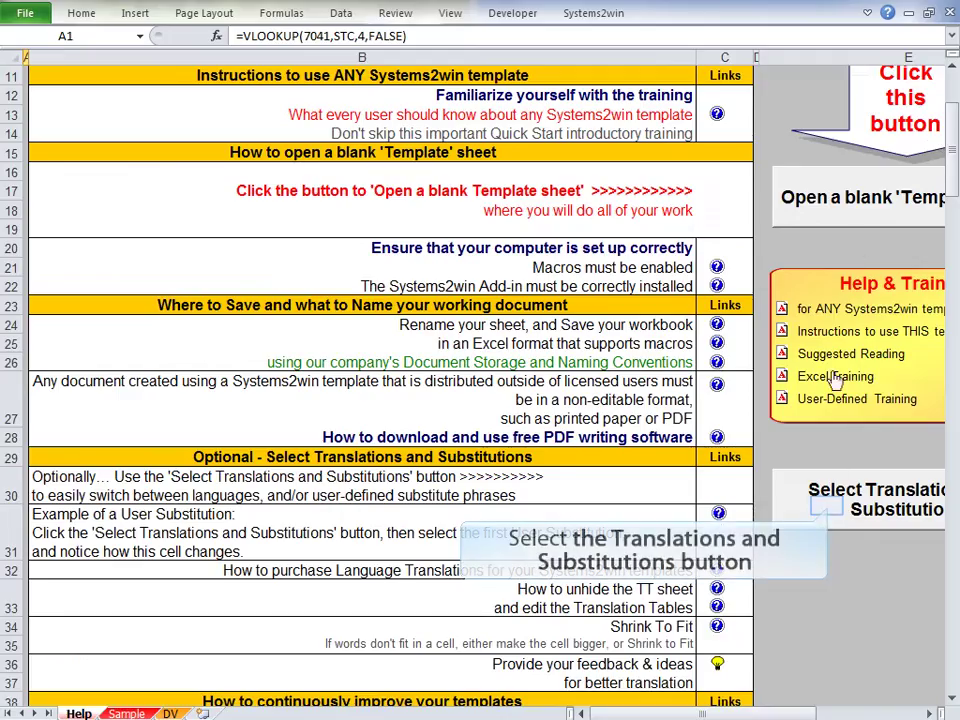
pyautogui.click(830, 514)
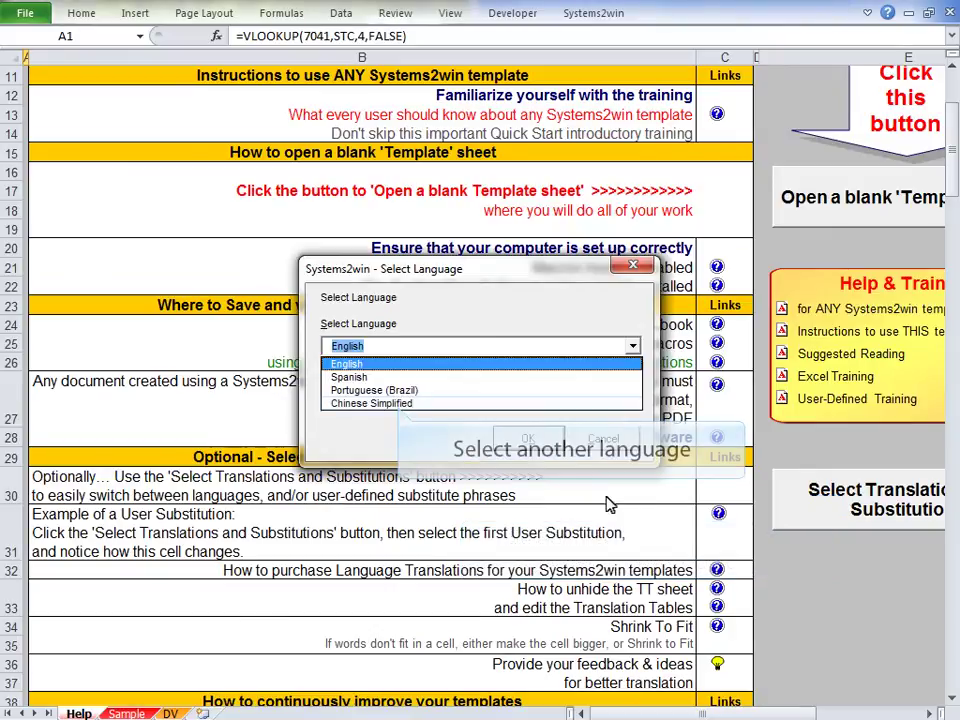
pyautogui.click(398, 404)
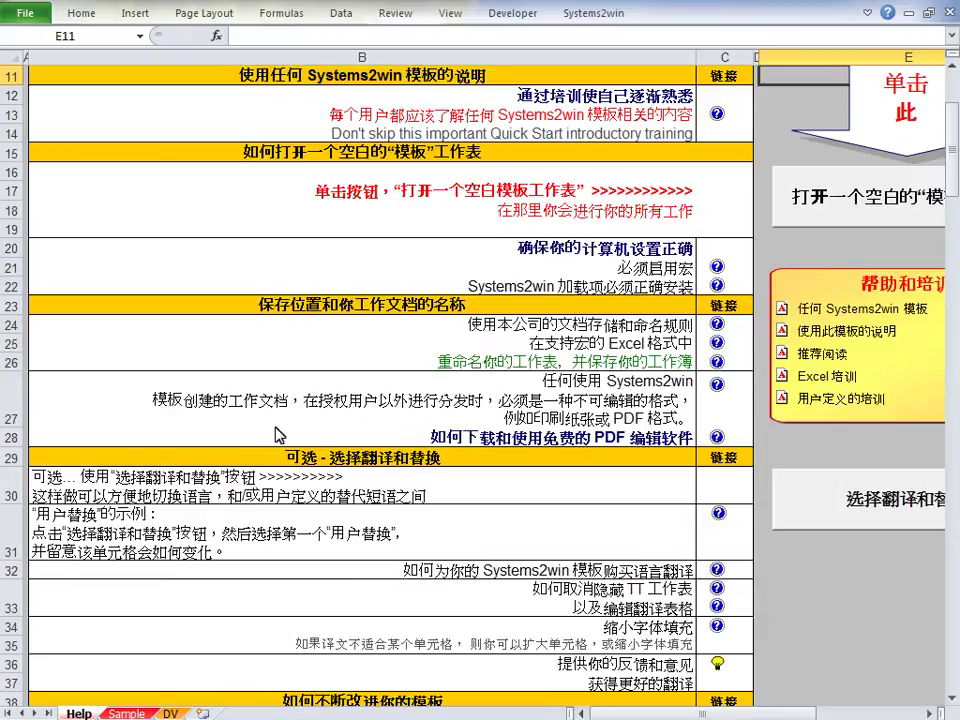
# - Show the Sample sheet scrolled down to the If you are a Leader exercises near row 37
pyautogui.click(128, 714)
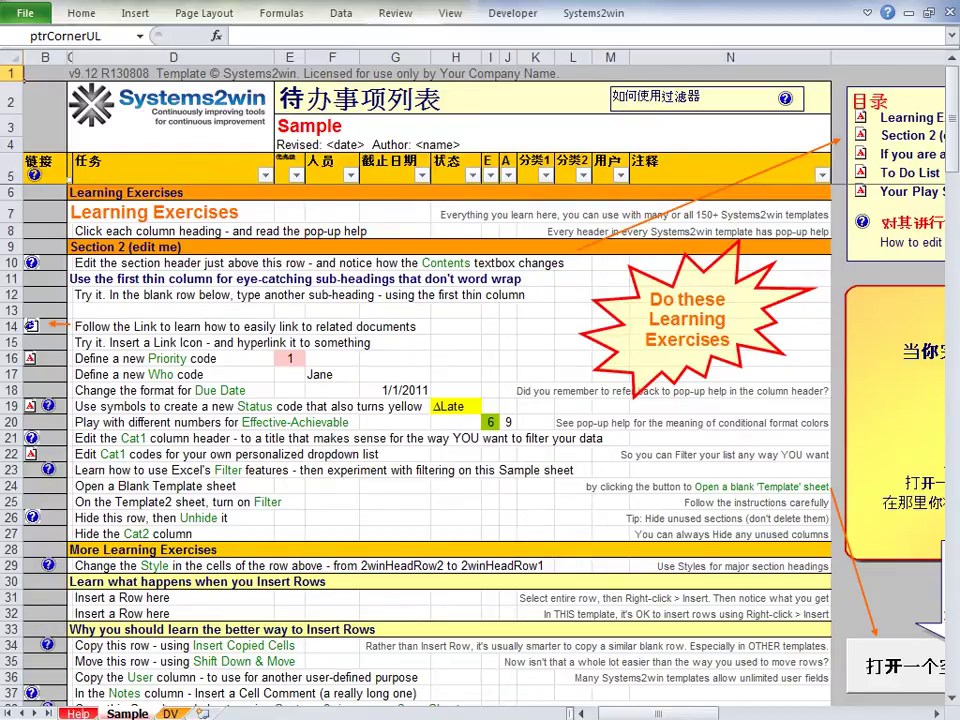
pyautogui.moveTo(955, 145); pyautogui.dragTo(955, 193)
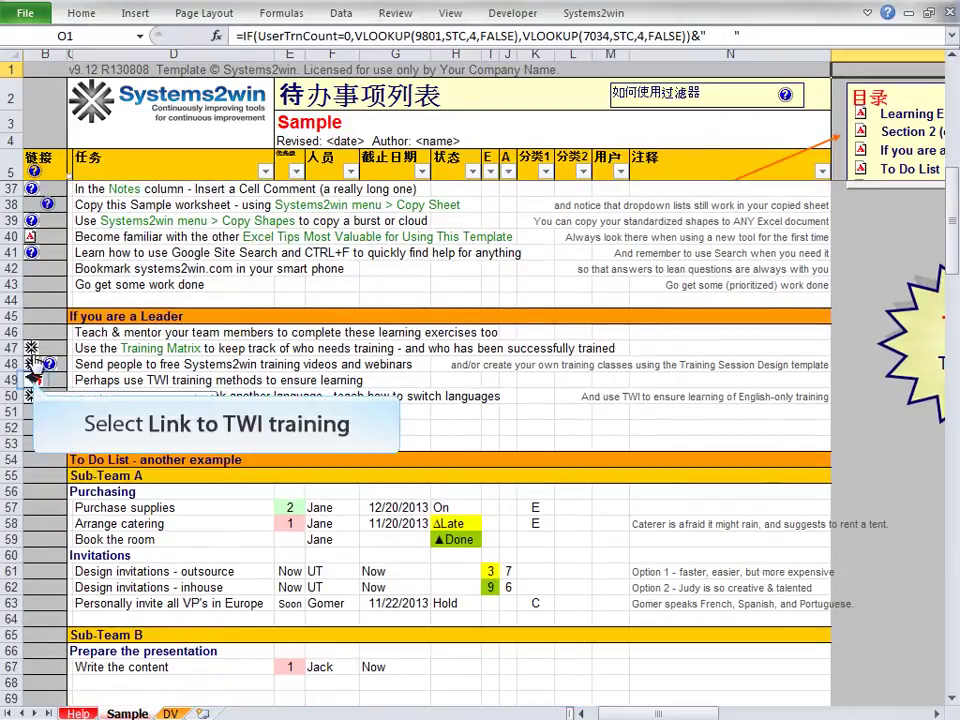
# - Follow the row 49 TWI link and scroll through the Job Instructions web page
pyautogui.click(33, 381)
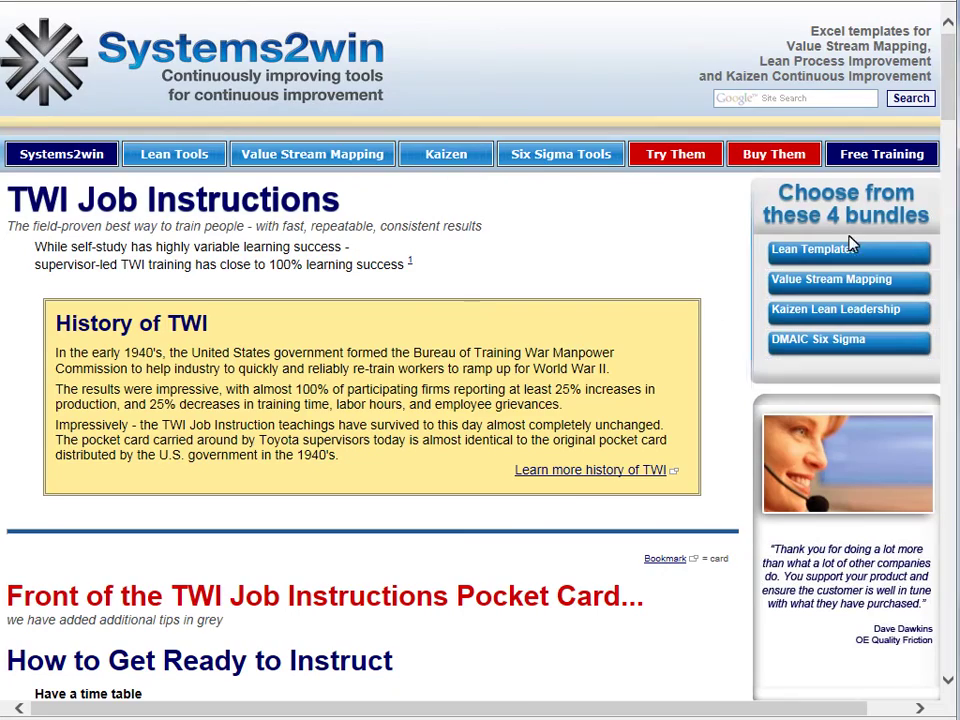
pyautogui.moveTo(952, 58); pyautogui.dragTo(955, 360)
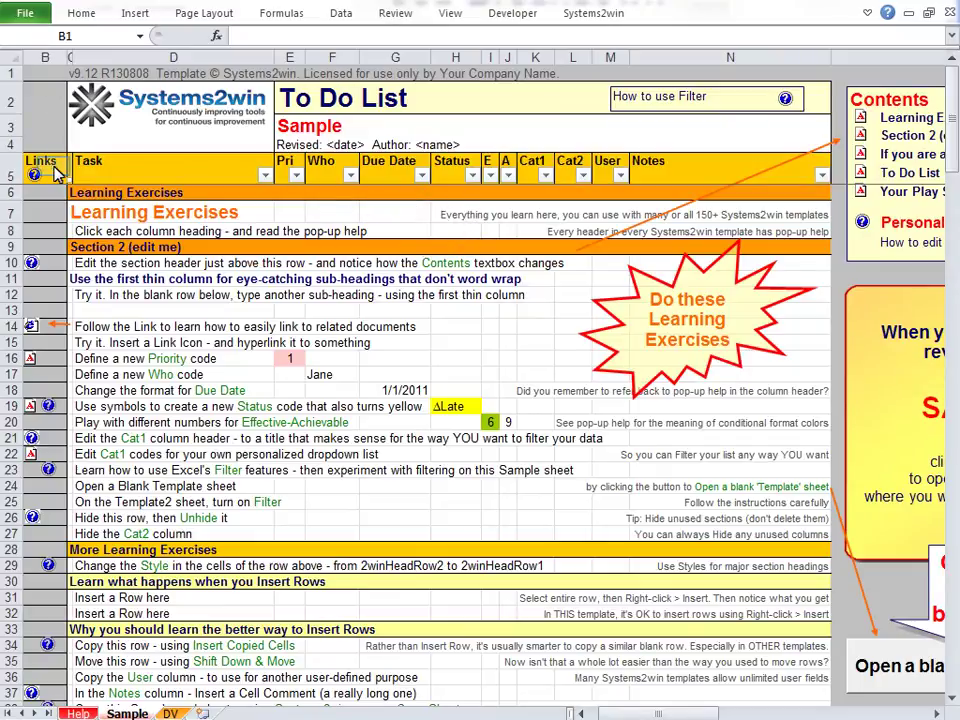
# - Read the pop-up help comments on the Links and E column headings
pyautogui.click(55, 167)
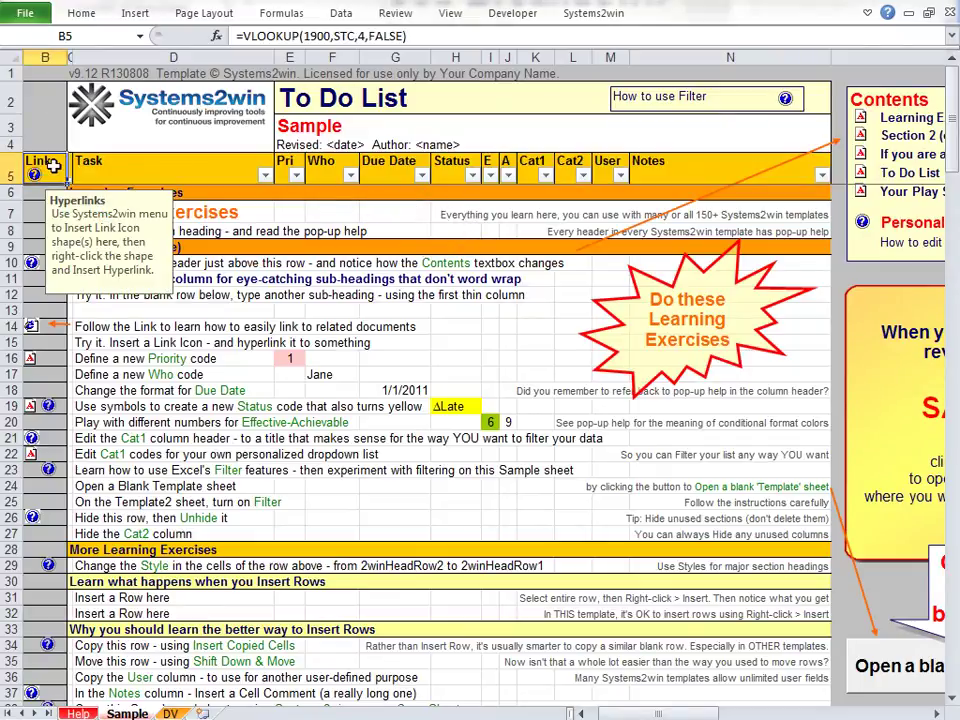
pyautogui.click(488, 164)
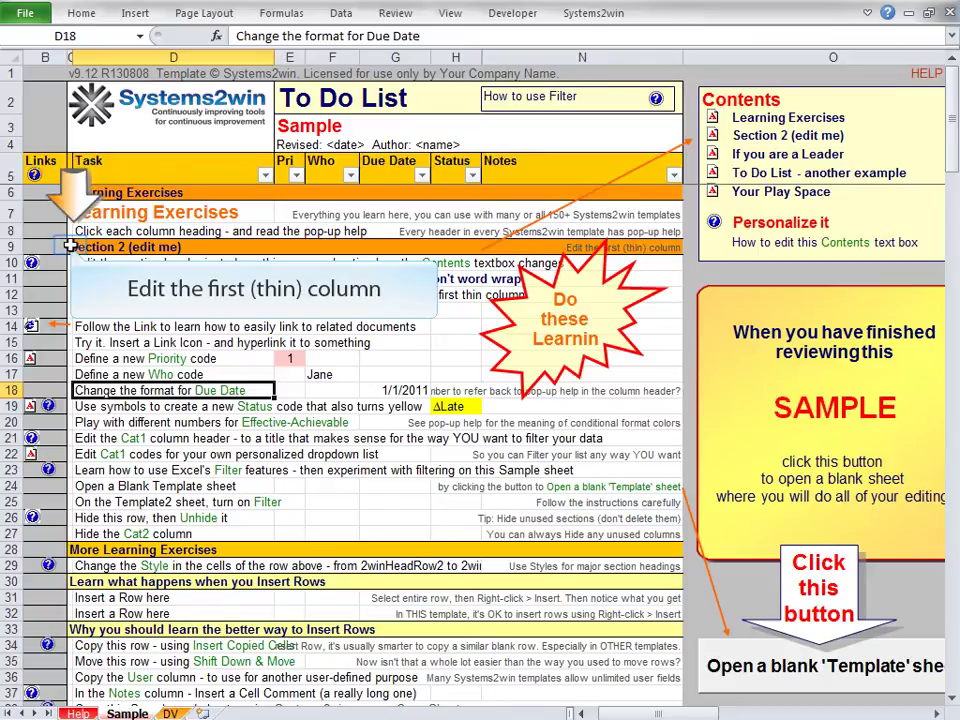
# - Rename the Section 2 (edit me) header in C9 to 'Sección 2 (me edit)'
pyautogui.click(70, 246)
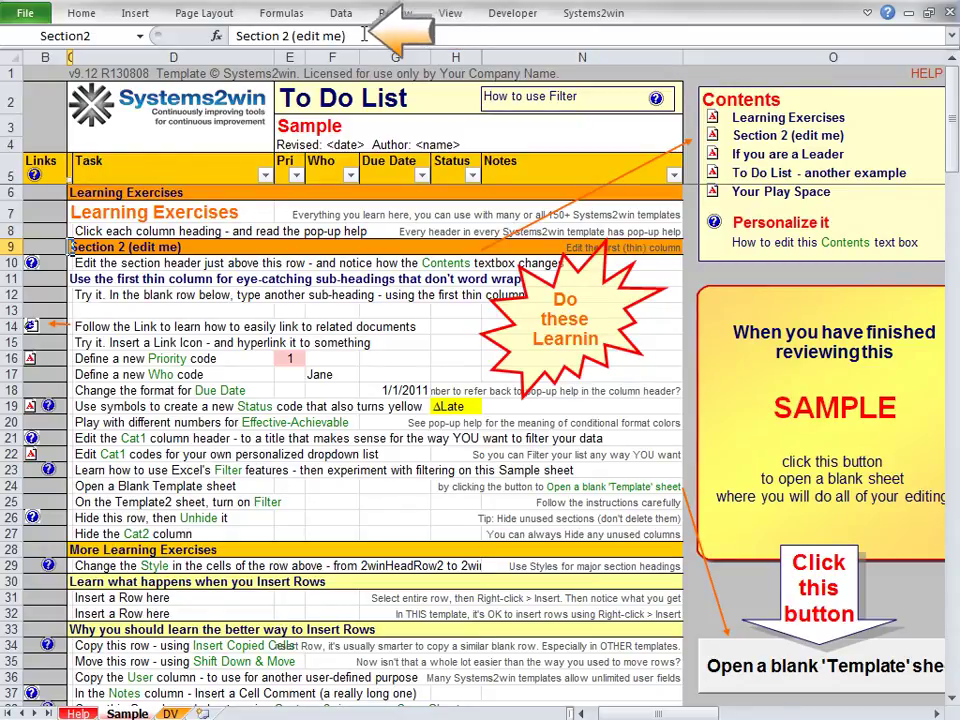
pyautogui.write('Sección 2 (')
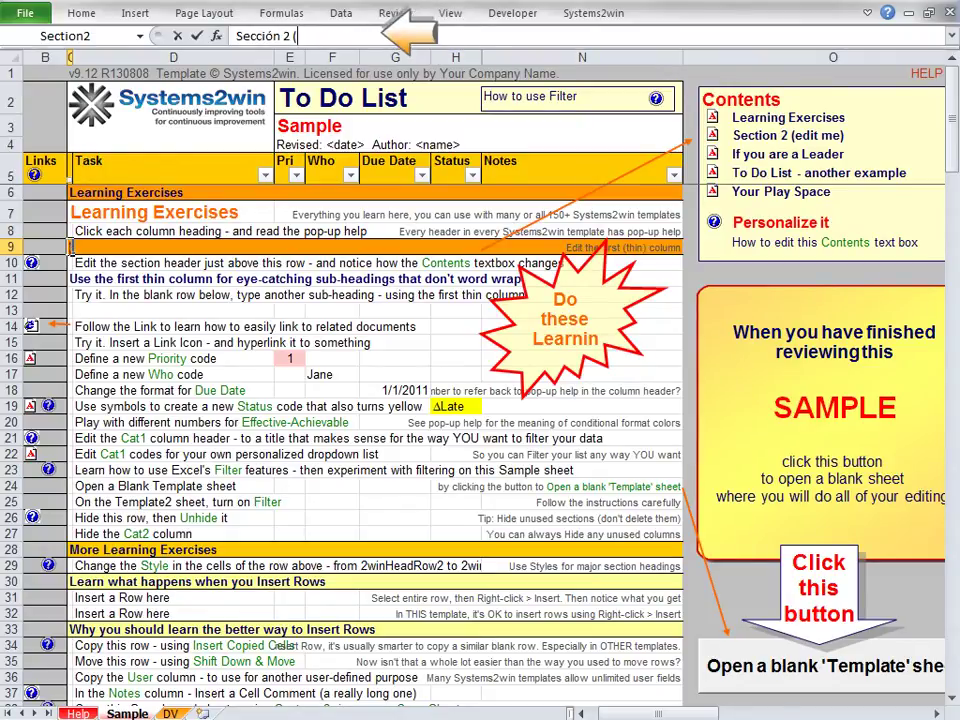
pyautogui.write('me edit)')
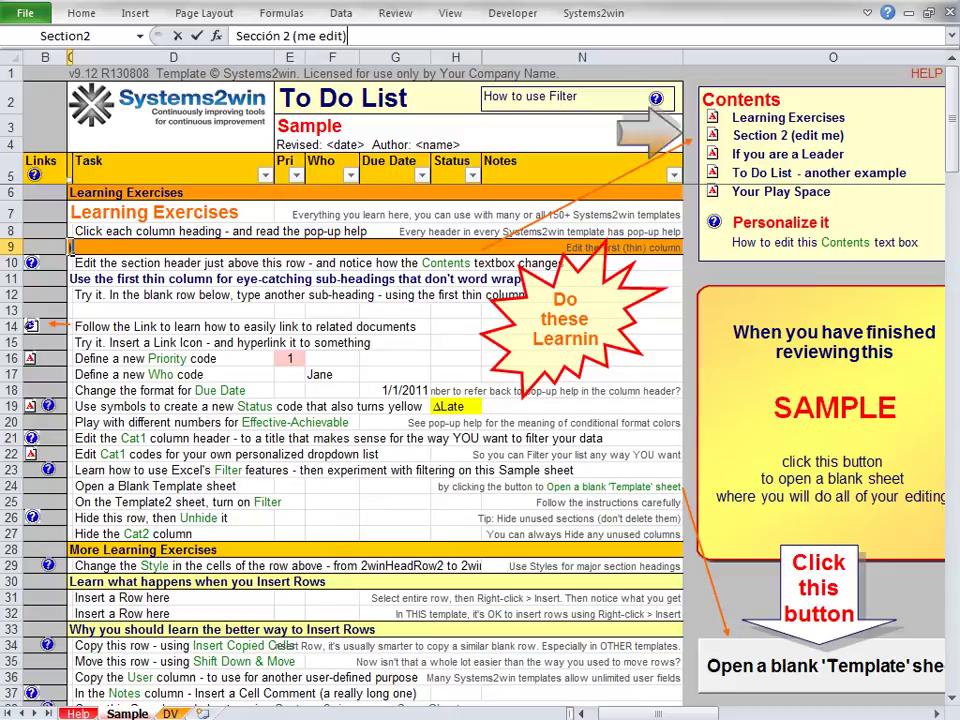
pyautogui.press('Return')
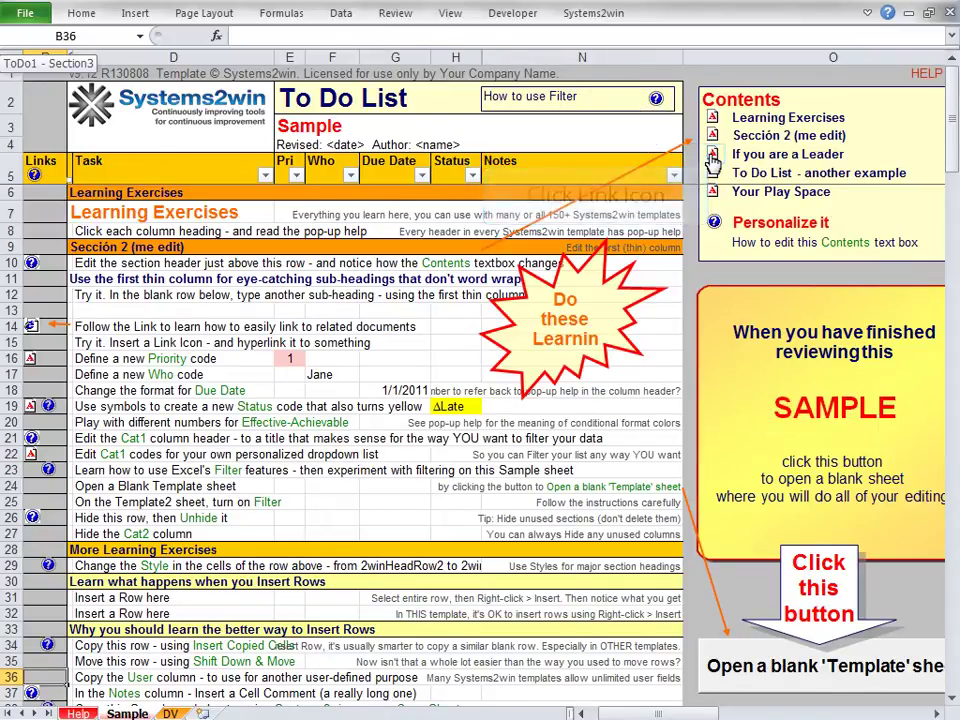
# - Use the Contents link icons to jump to If you are a Leader and back to Sección 2
pyautogui.click(713, 157)
pyautogui.moveTo(955, 180); pyautogui.dragTo(955, 237)
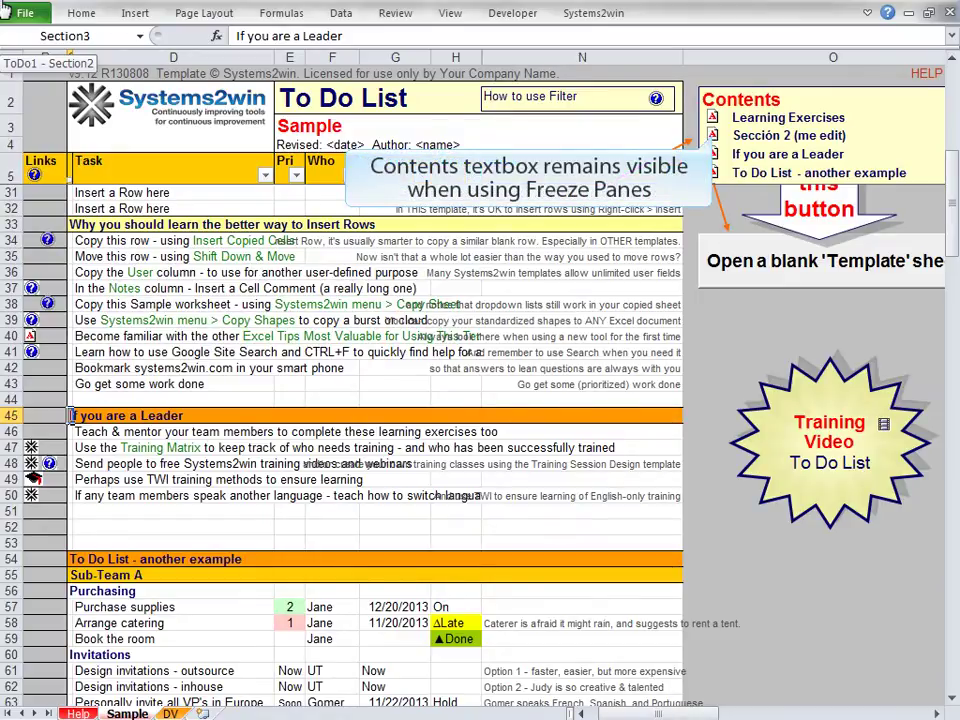
pyautogui.click(780, 135)
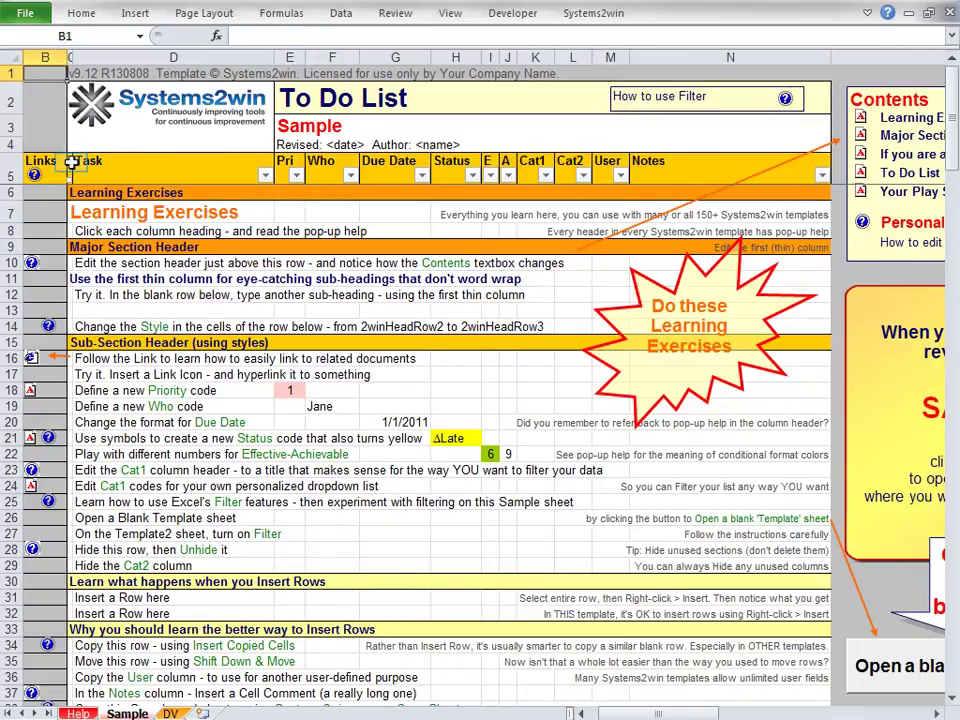
# - Enter 'Pre-formatted Subheader (no need for styles) - FAST, EASY' in C13, then select row 15 from C to N
pyautogui.click(71, 163)
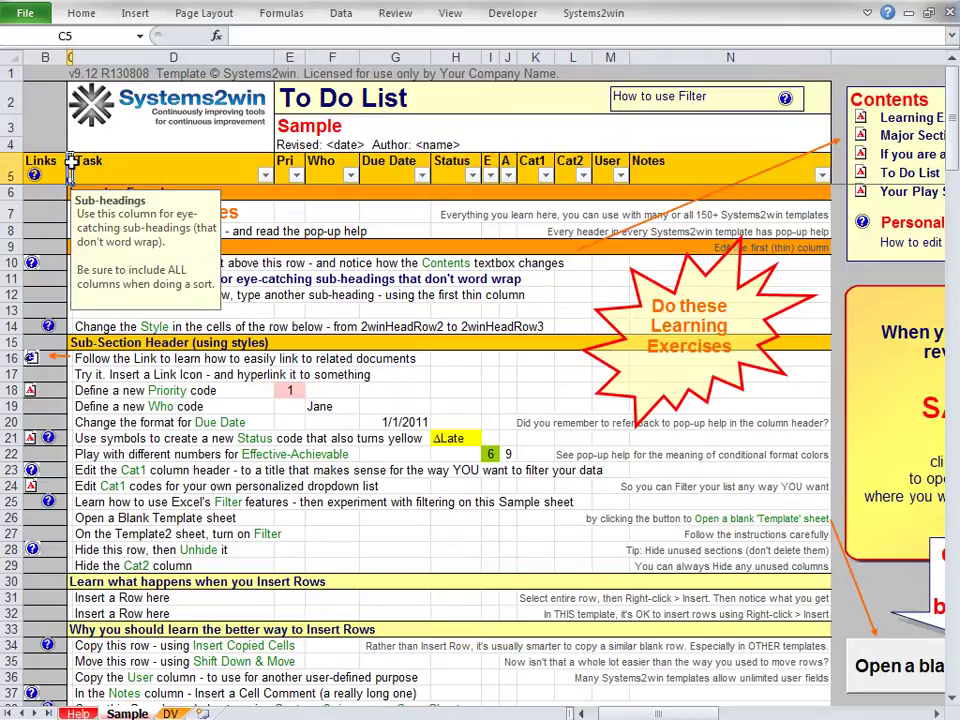
pyautogui.click(70, 310)
pyautogui.write('Pre-formatted Subhead')
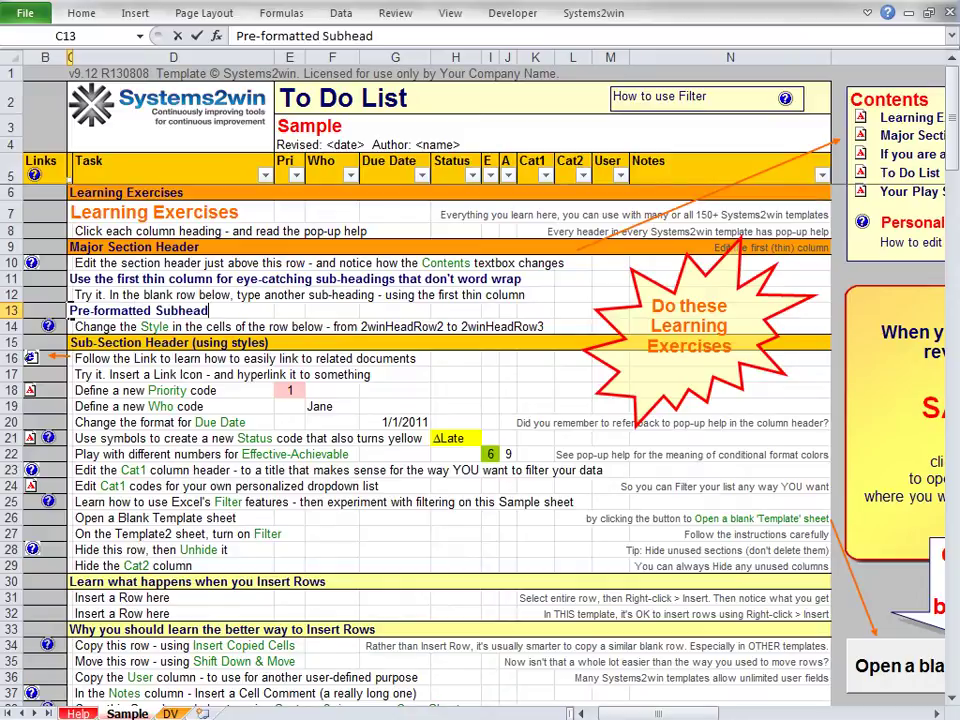
pyautogui.write('o need for sytle')
pyautogui.press('BackSpace')
pyautogui.press('BackSpace')
pyautogui.press('BackSpace')
pyautogui.write('tyles')
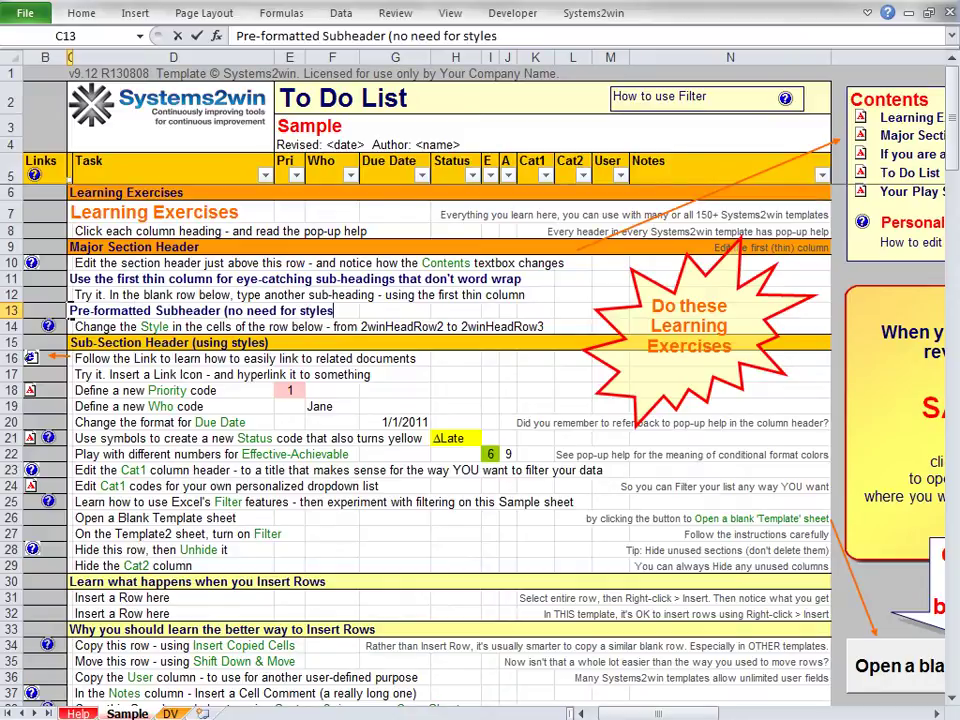
pyautogui.write(') - FAST, EASY')
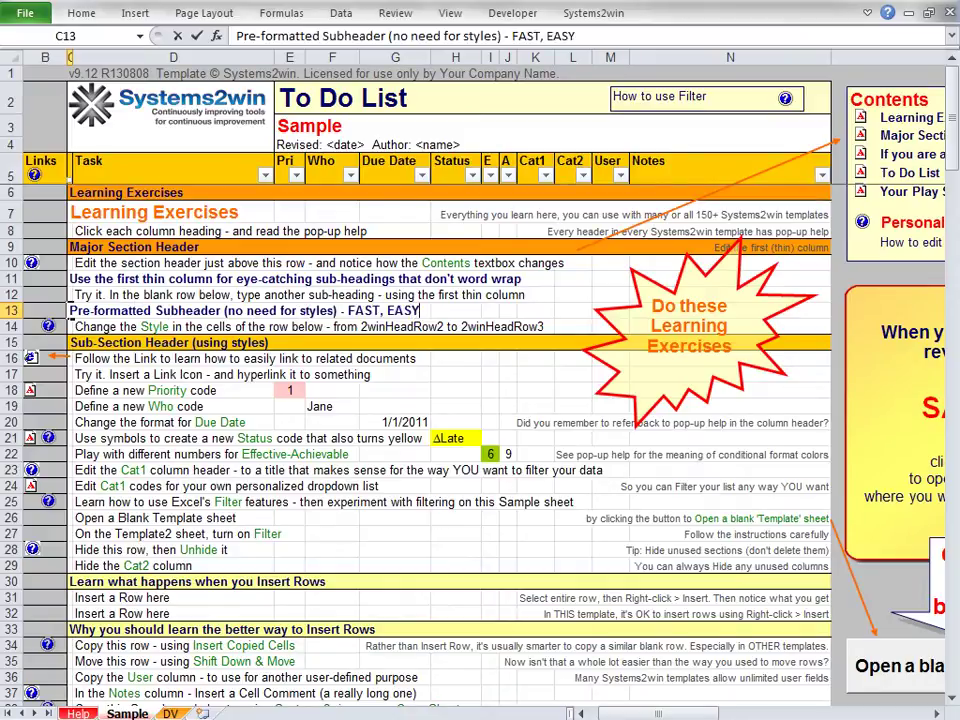
pyautogui.press('Return')
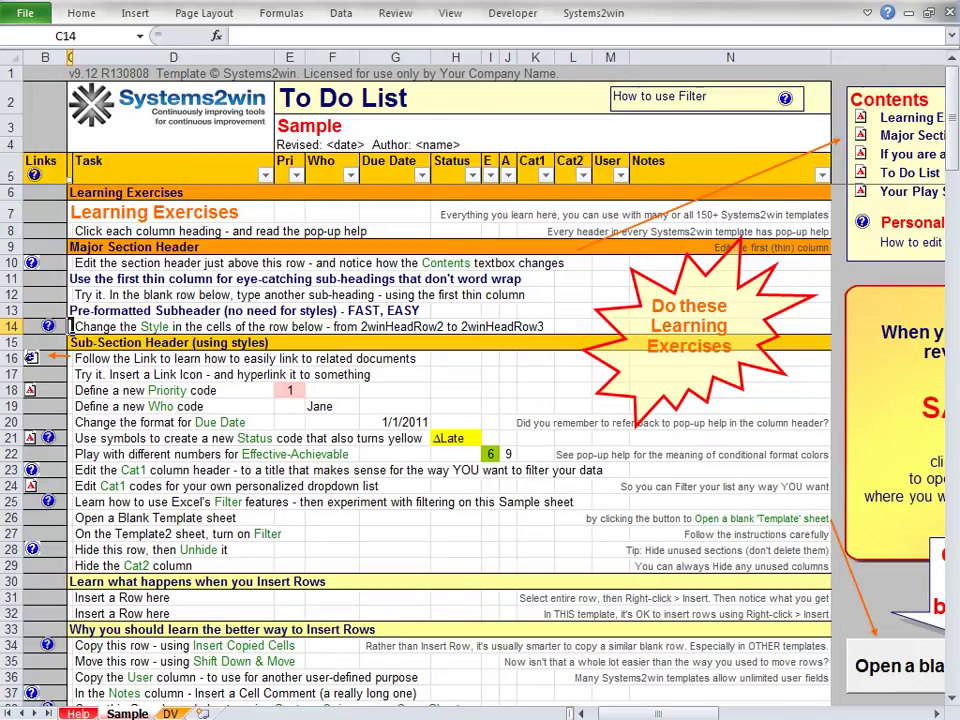
pyautogui.moveTo(74, 343); pyautogui.dragTo(795, 349)
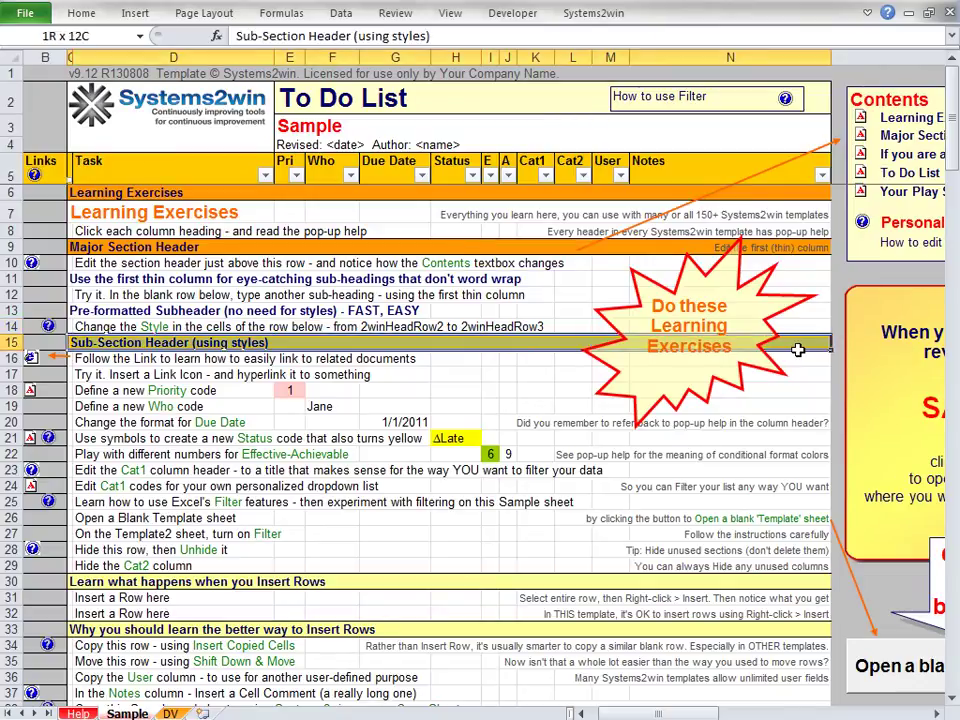
# - Apply 2winHeadRow3 from the Home tab's Cell Styles gallery to the selected row 15
pyautogui.click(81, 14)
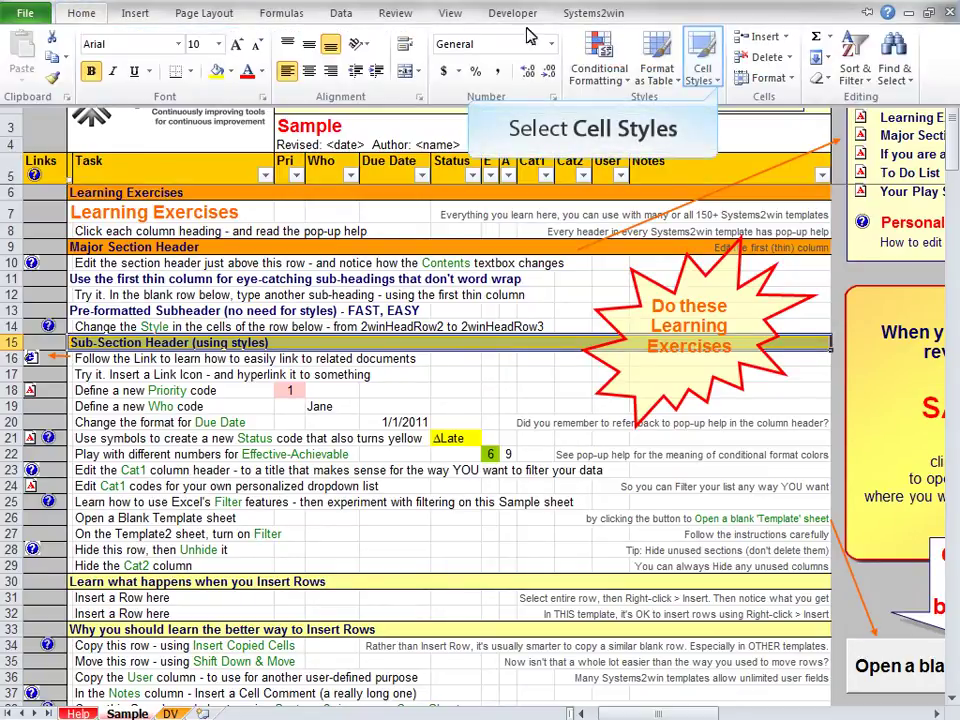
pyautogui.click(704, 72)
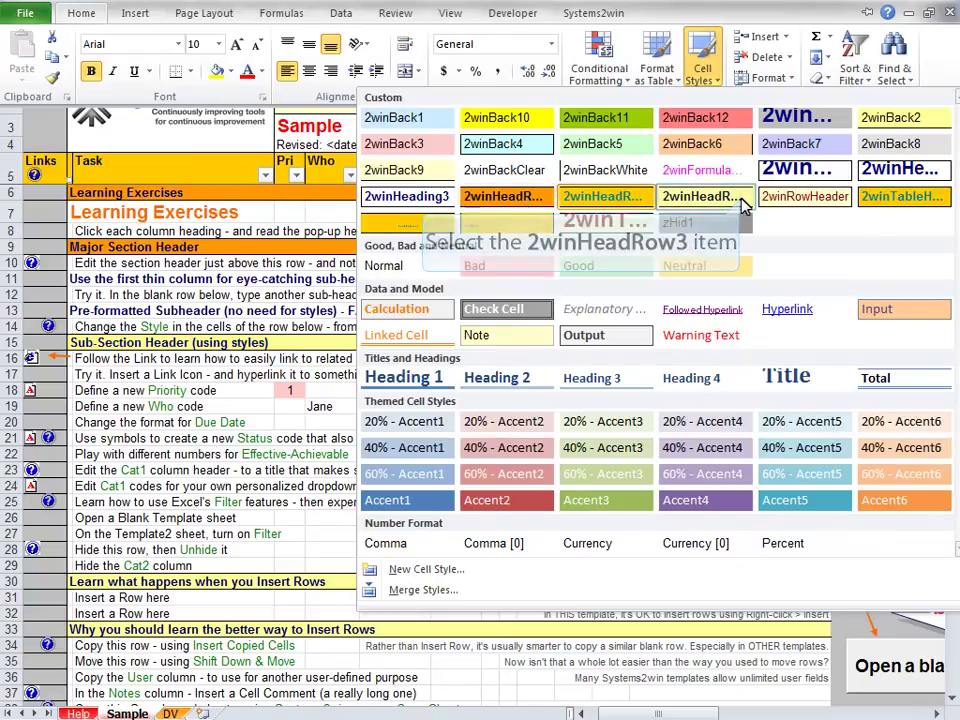
pyautogui.click(742, 205)
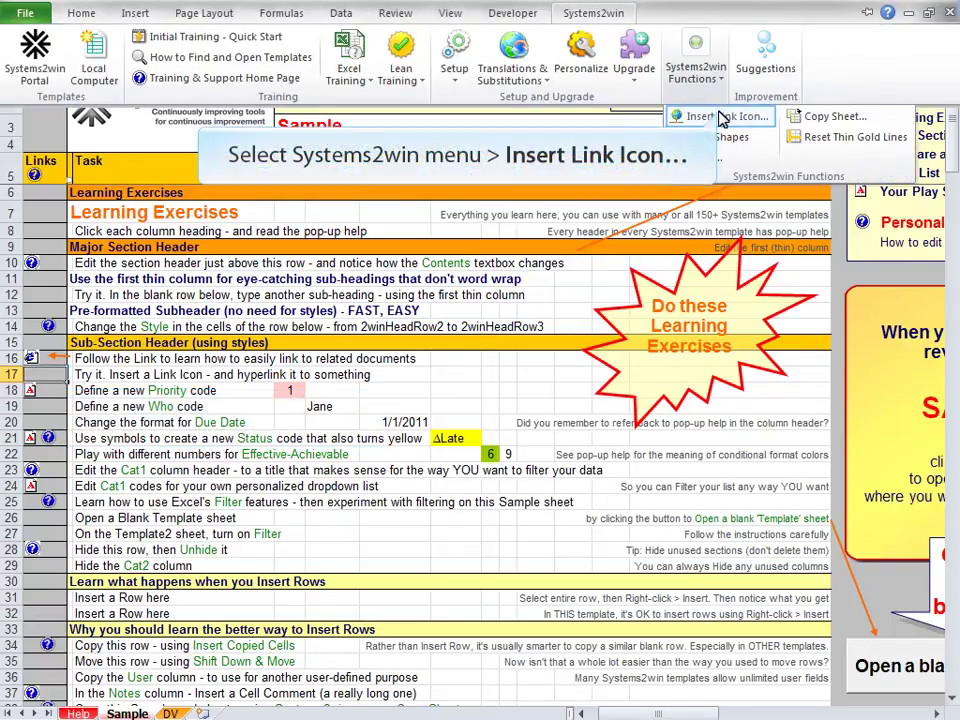
# - Insert a flag icon from the Languages icon set into B17, beside the Insert a Link Icon task
pyautogui.click(723, 117)
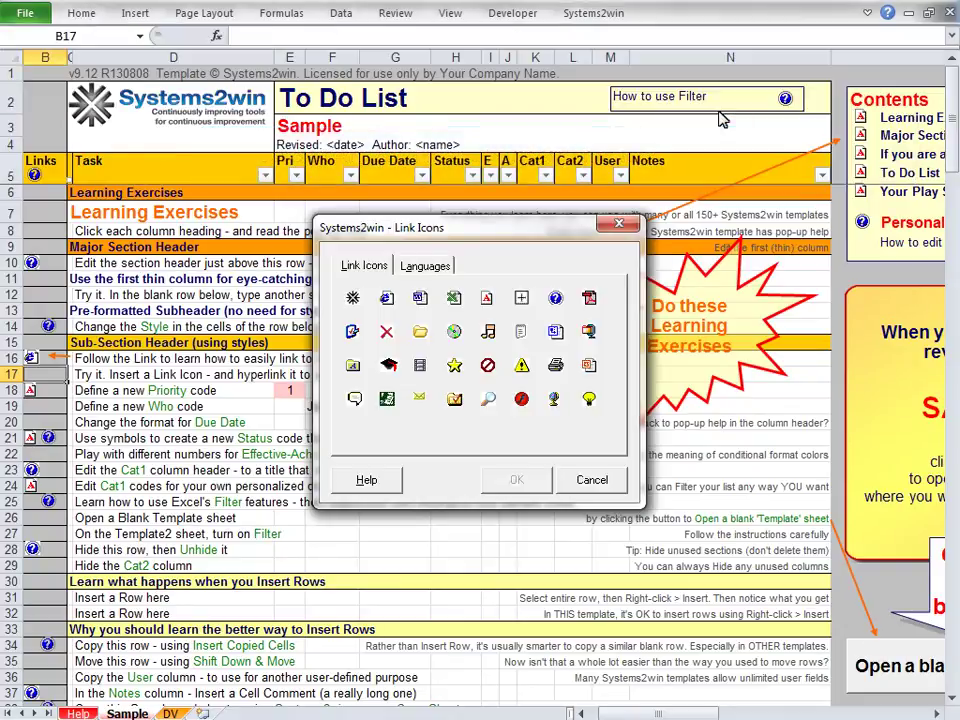
pyautogui.click(440, 272)
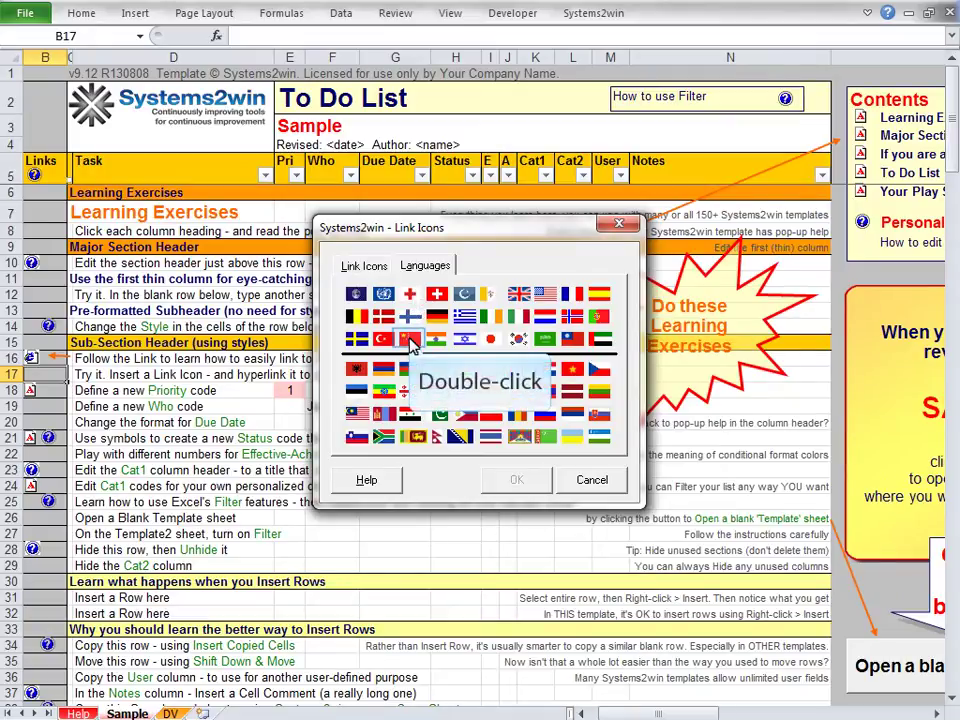
pyautogui.doubleClick(412, 343)
pyautogui.rightClick(40, 375)
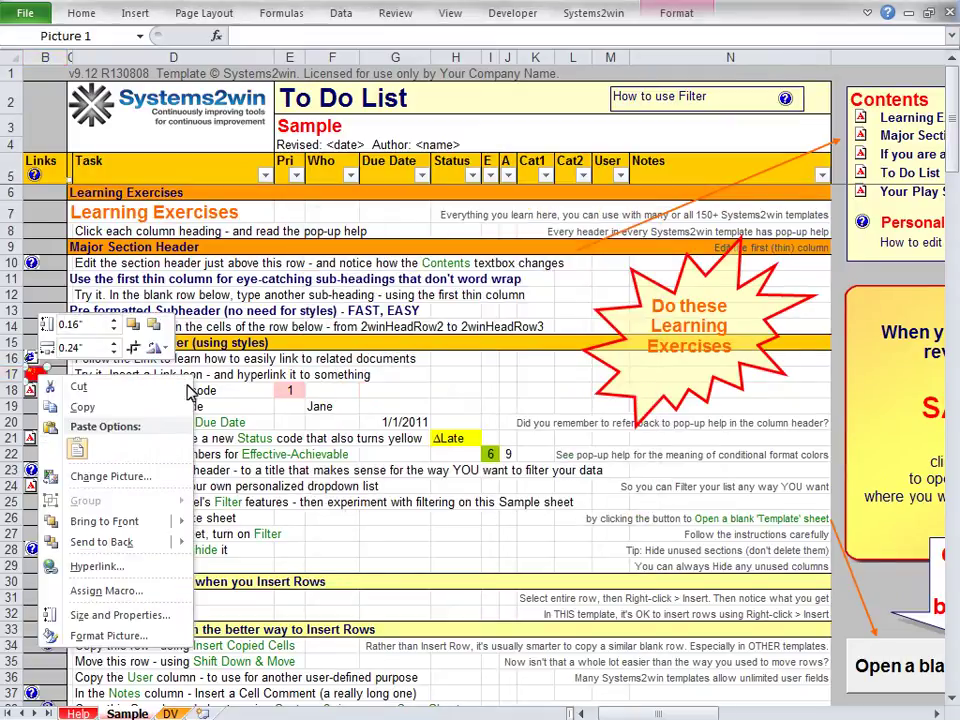
# - Start a hyperlink for the flag, cancel the Insert Hyperlink dialog, and move to the DV sheet
pyautogui.click(96, 567)
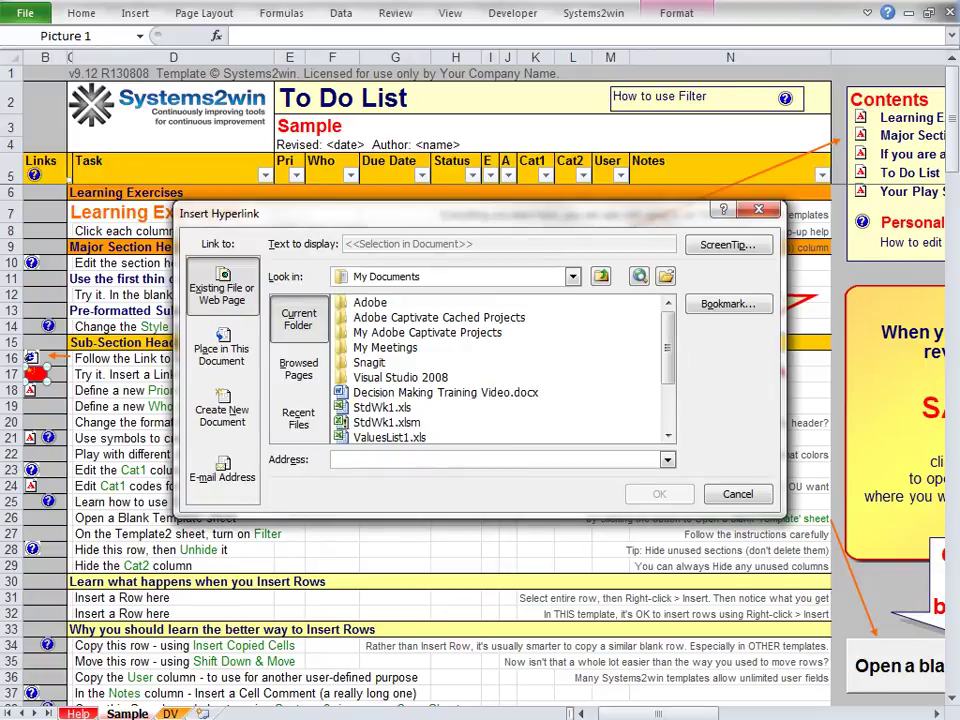
pyautogui.press('Escape')
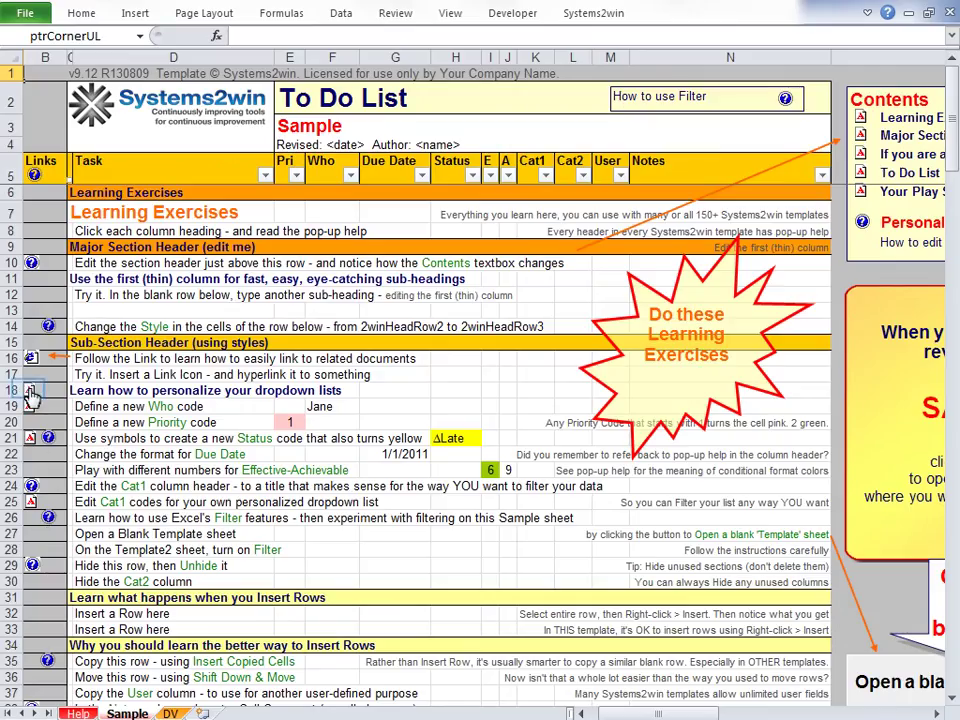
pyautogui.hotkey('ctrl', 'pagedown')
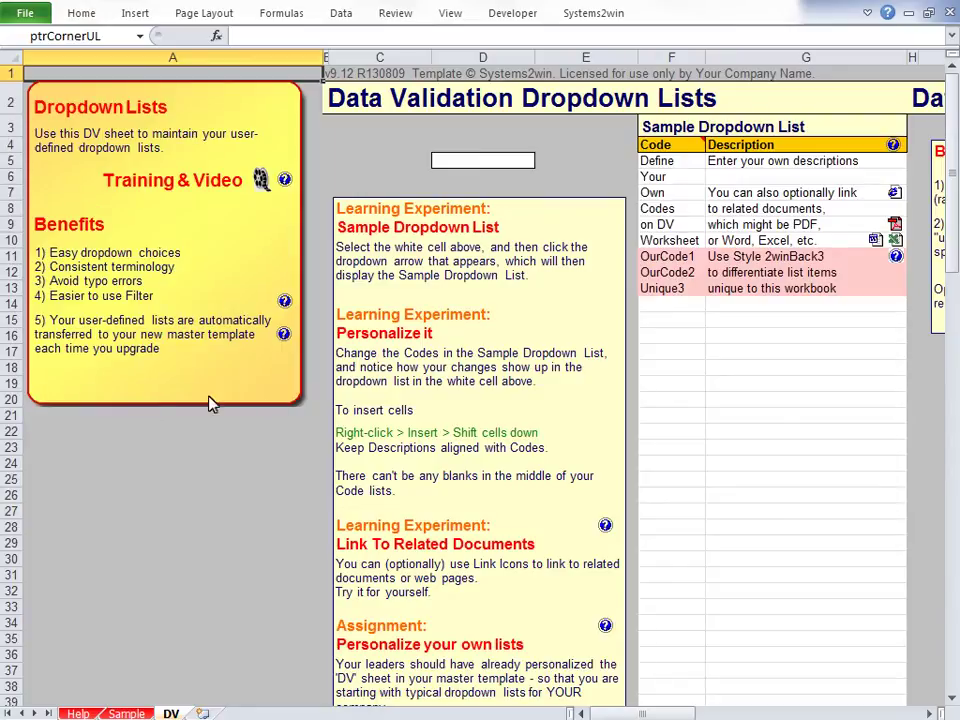
# - Add Leader to the DV sheet's Who codes and choose Leader as F19's Who on Sample
pyautogui.moveTo(668, 713); pyautogui.dragTo(707, 713)
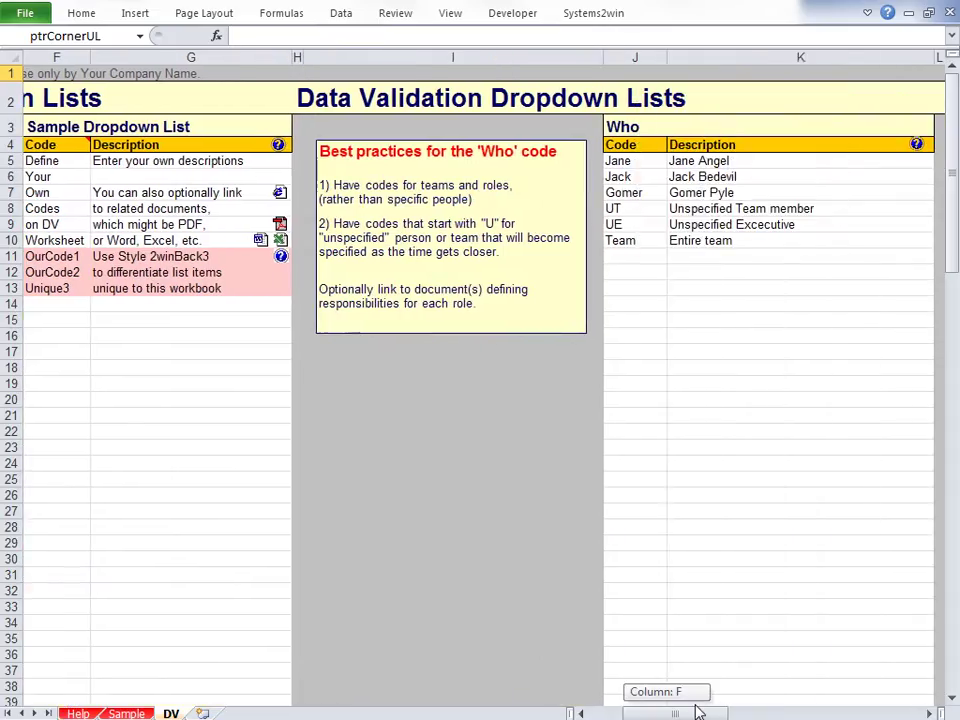
pyautogui.write('Le')
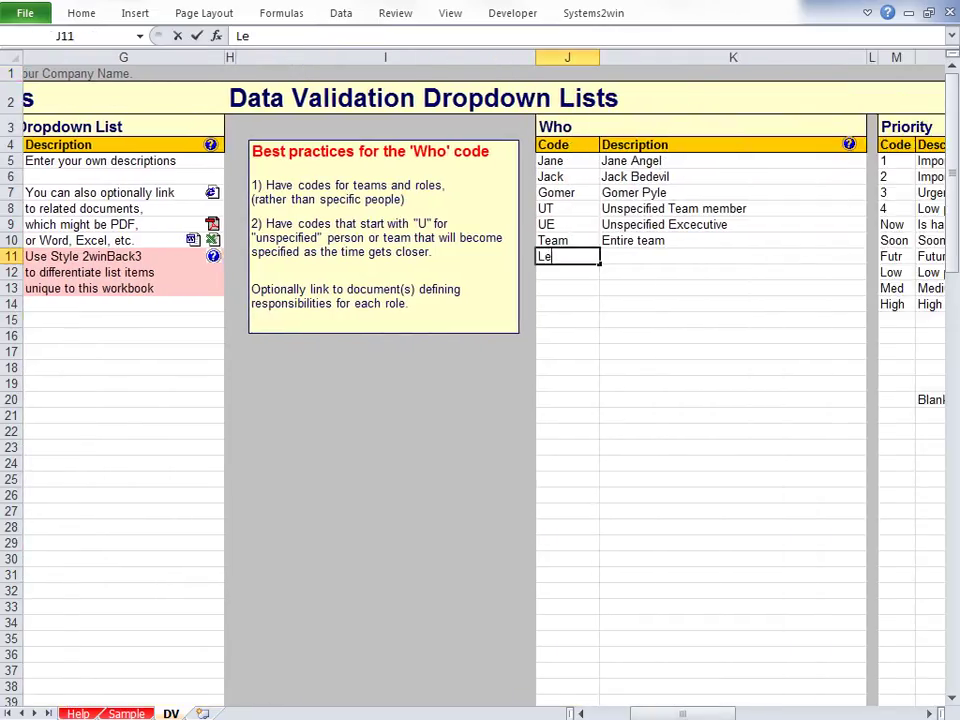
pyautogui.write('ader')
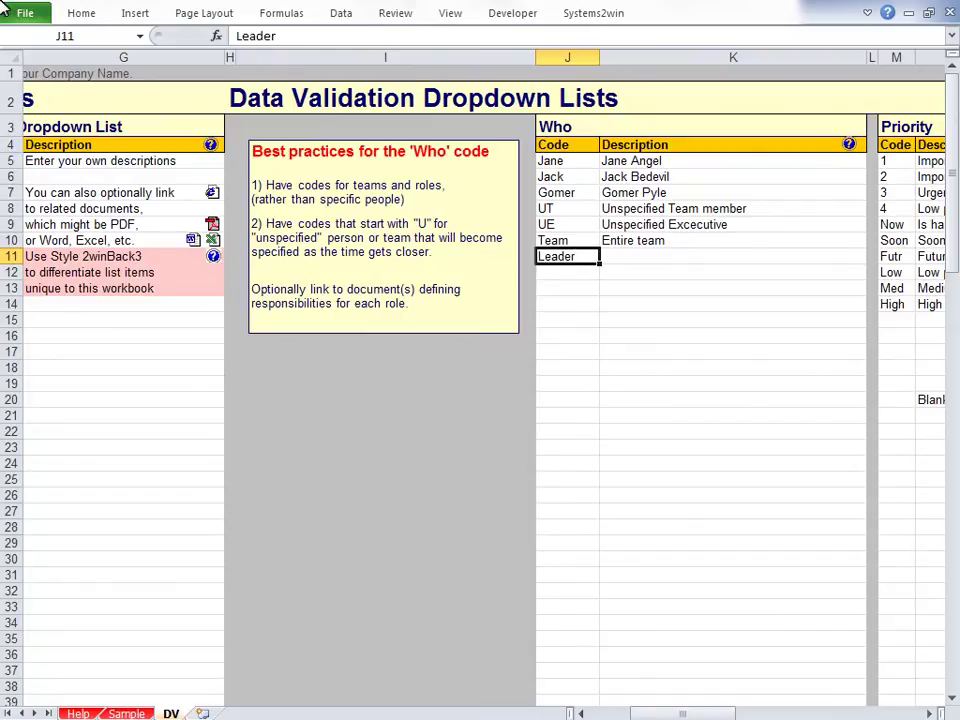
pyautogui.click(127, 713)
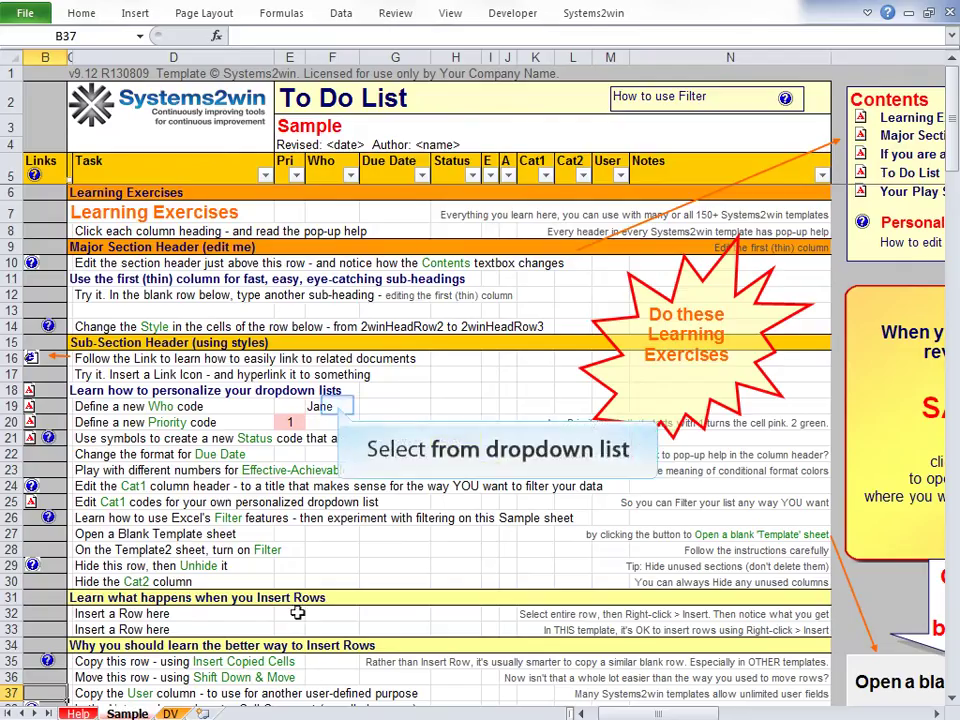
pyautogui.click(338, 405)
pyautogui.click(368, 406)
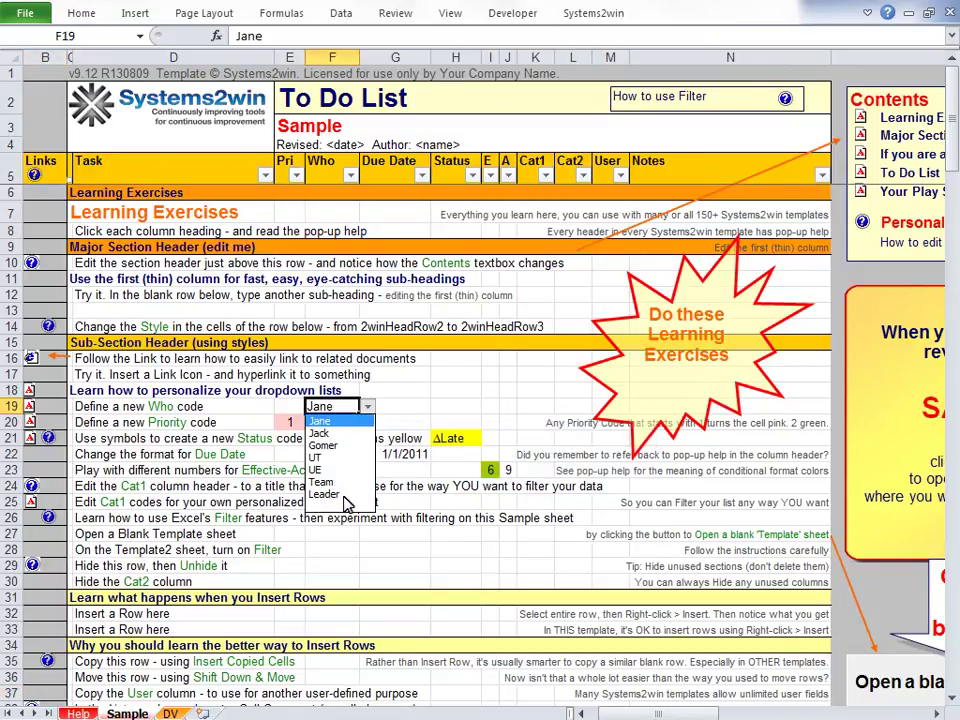
pyautogui.click(325, 494)
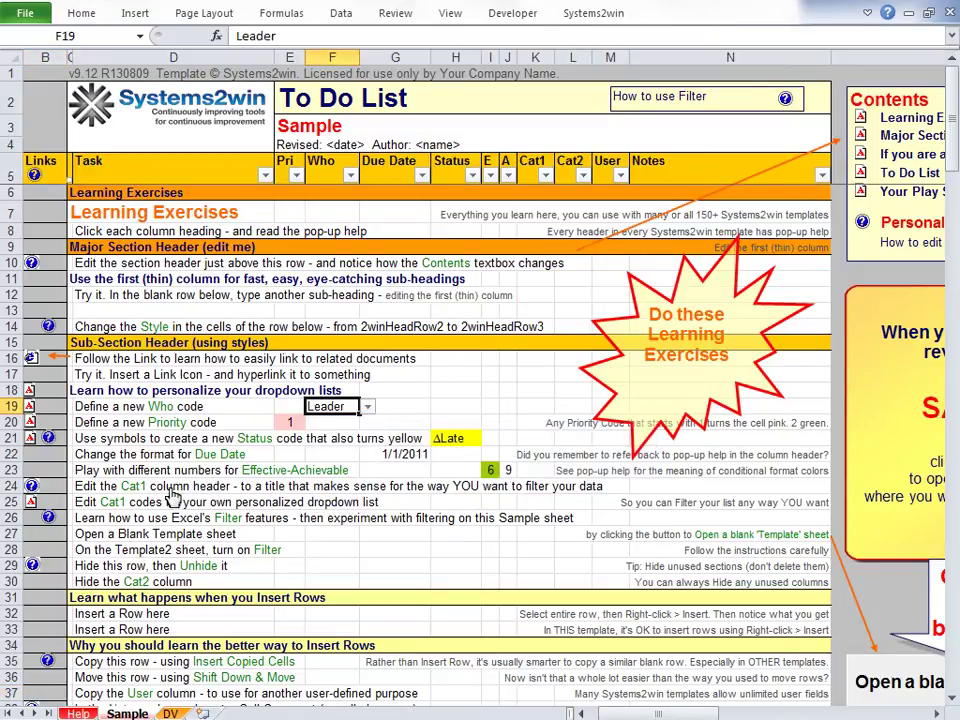
pyautogui.click(31, 422)
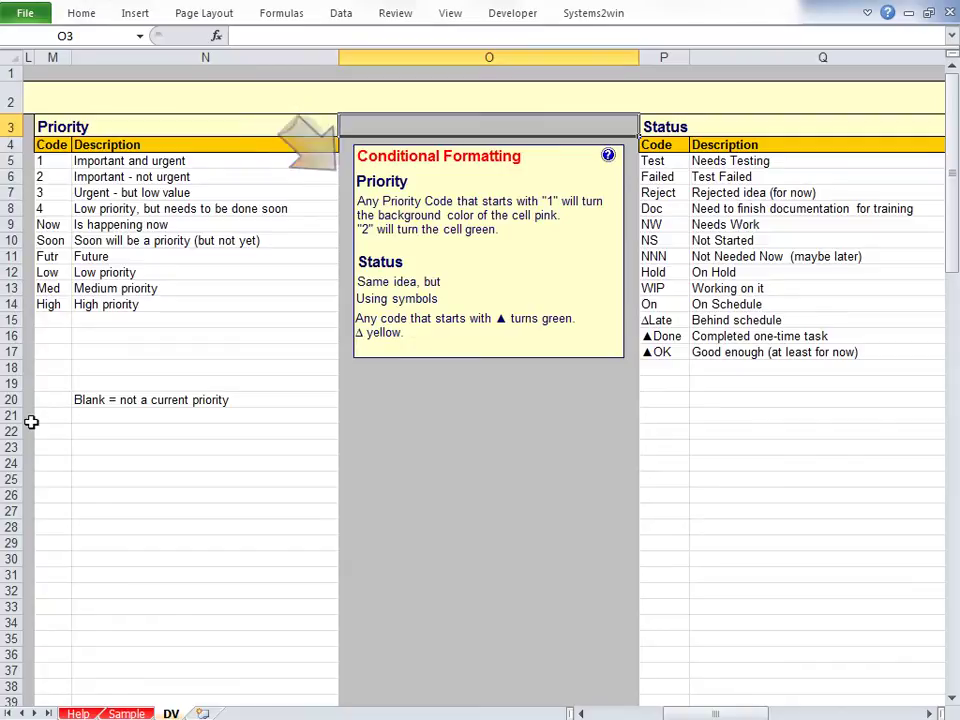
# - Add 1urg and 1imp as new Priority codes on the DV sheet
pyautogui.click(50, 318)
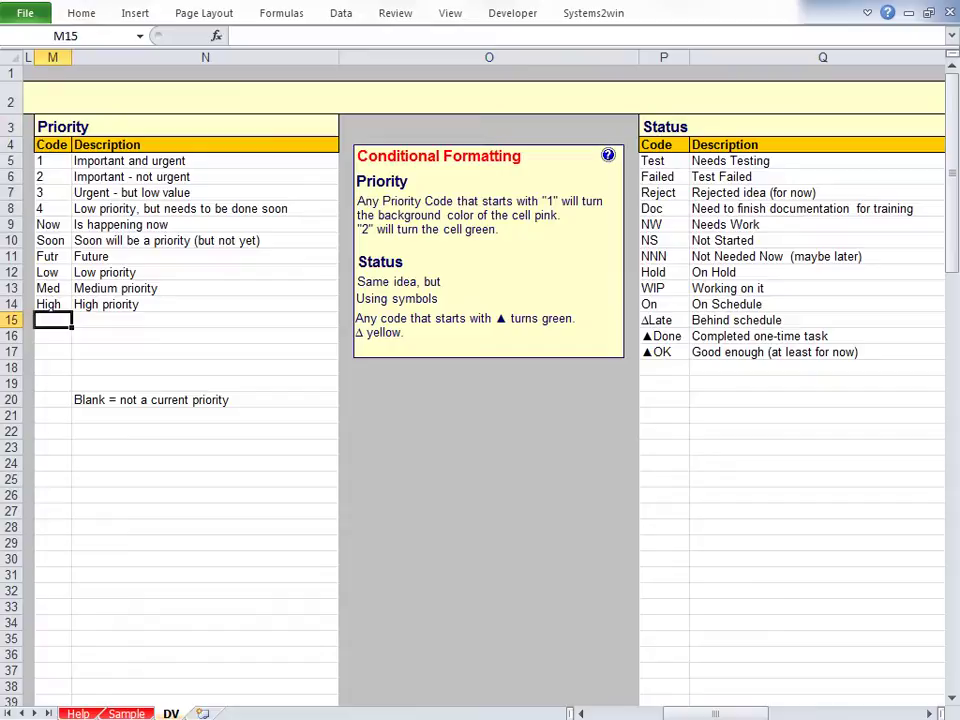
pyautogui.write('1urg')
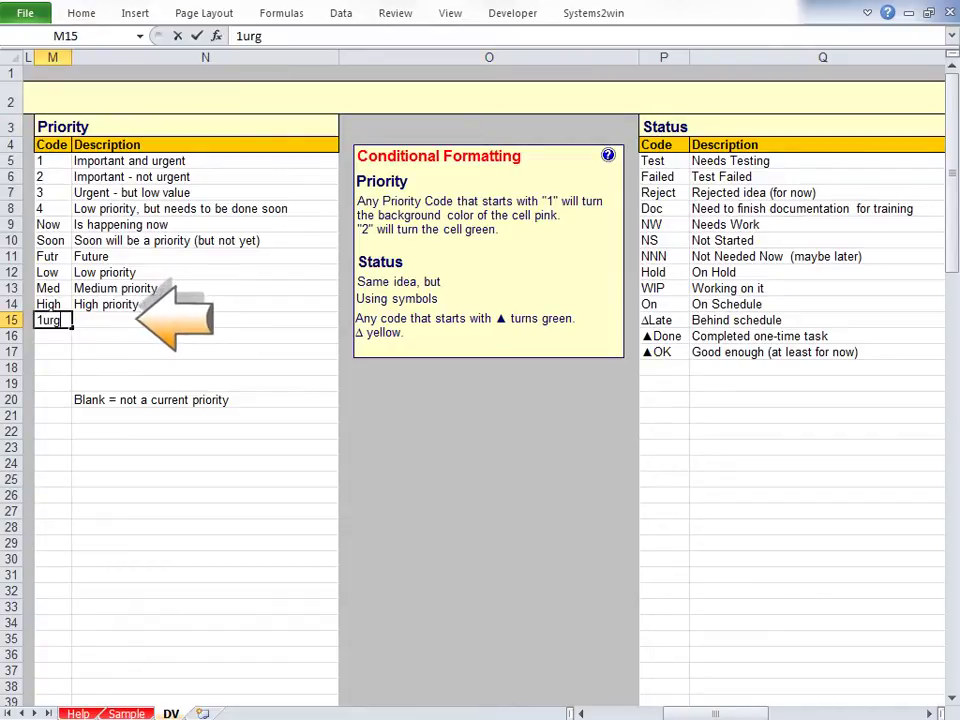
pyautogui.press('Return')
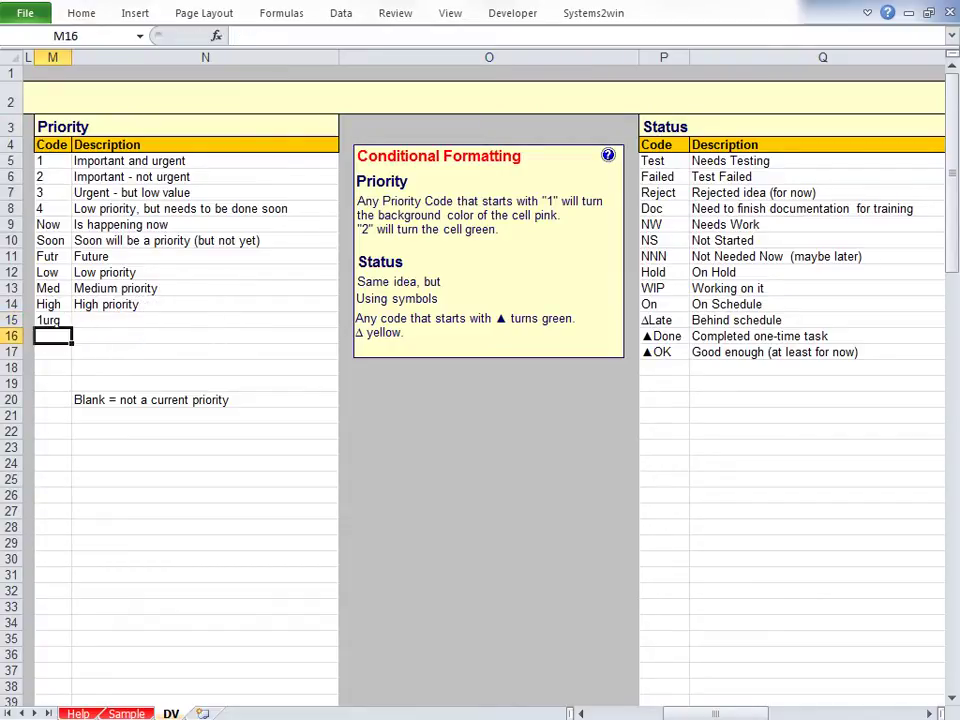
pyautogui.write('1imp')
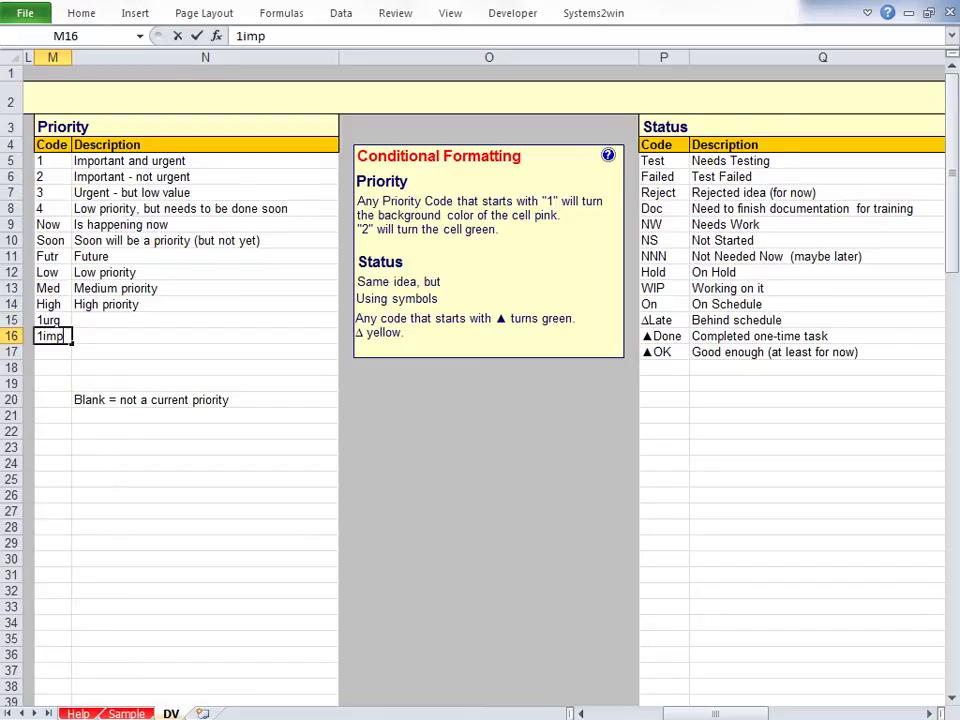
pyautogui.click(145, 712)
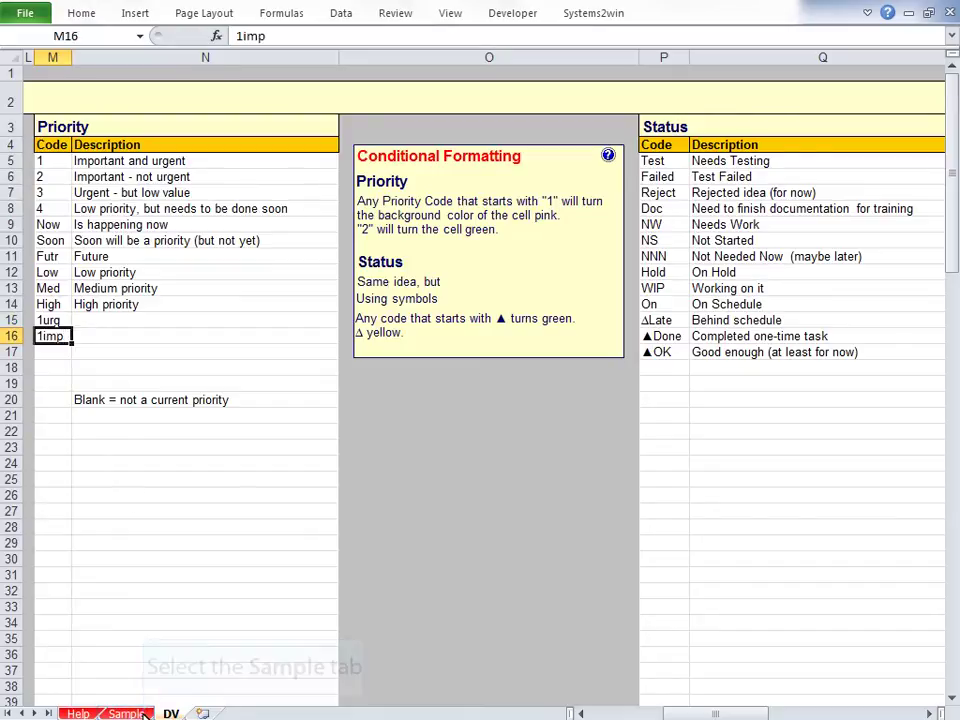
# - Set the Priority in E20 on the Sample sheet to 1urg
pyautogui.click(135, 713)
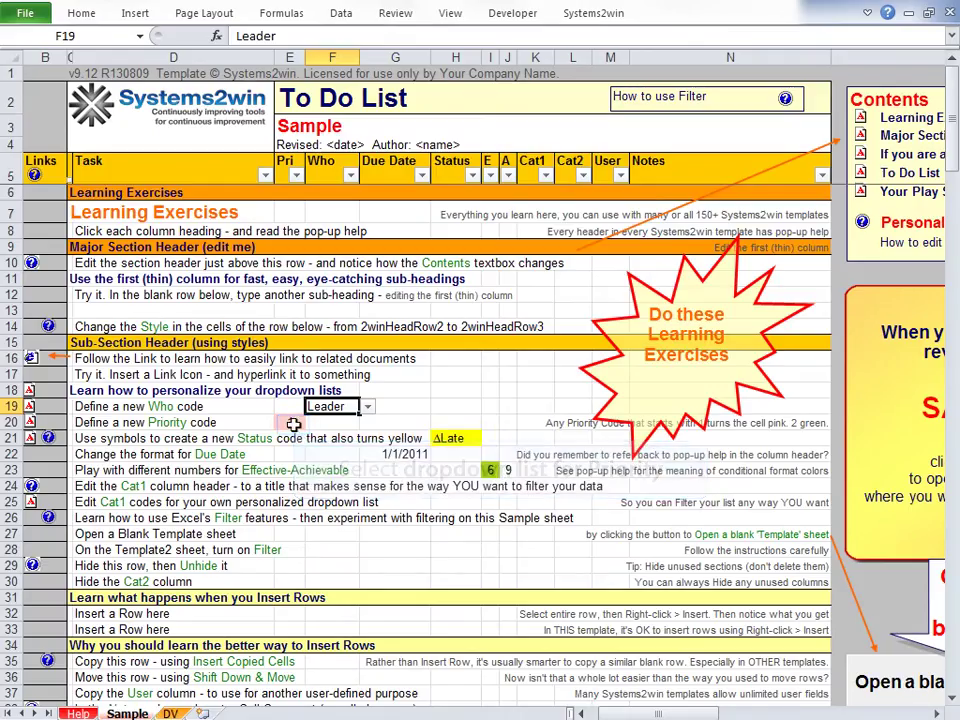
pyautogui.click(297, 422)
pyautogui.click(313, 422)
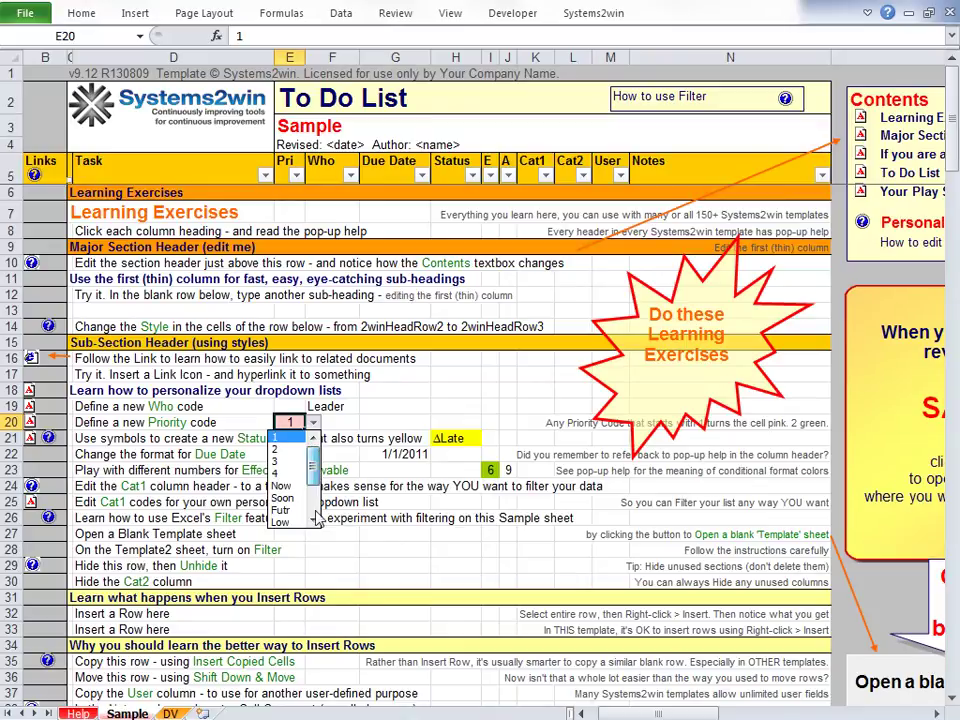
pyautogui.scroll(-2, 313, 475)
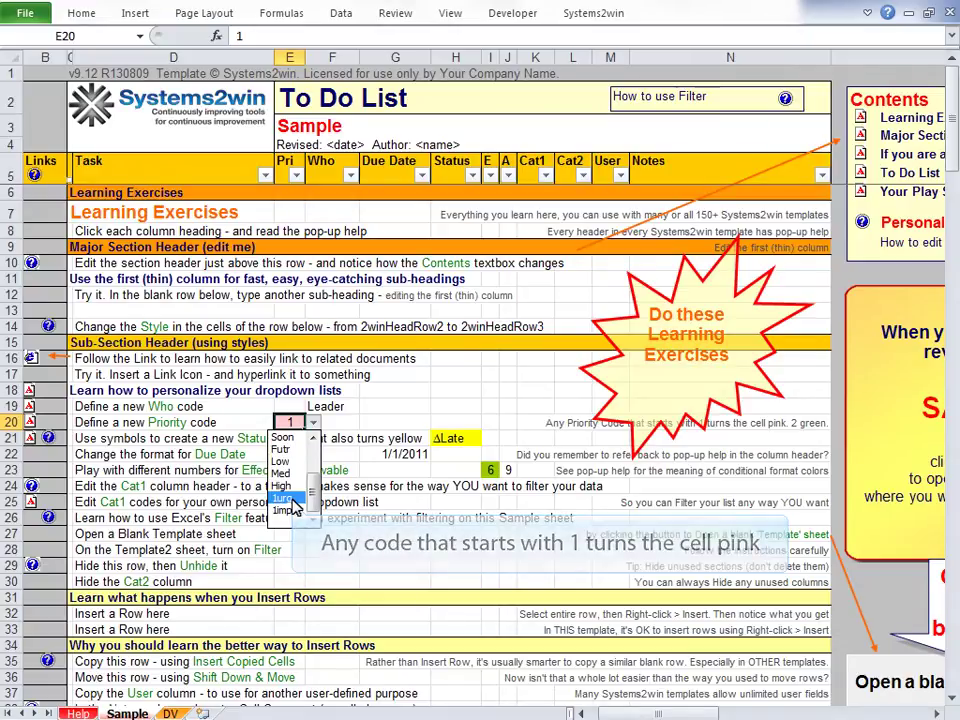
pyautogui.click(287, 498)
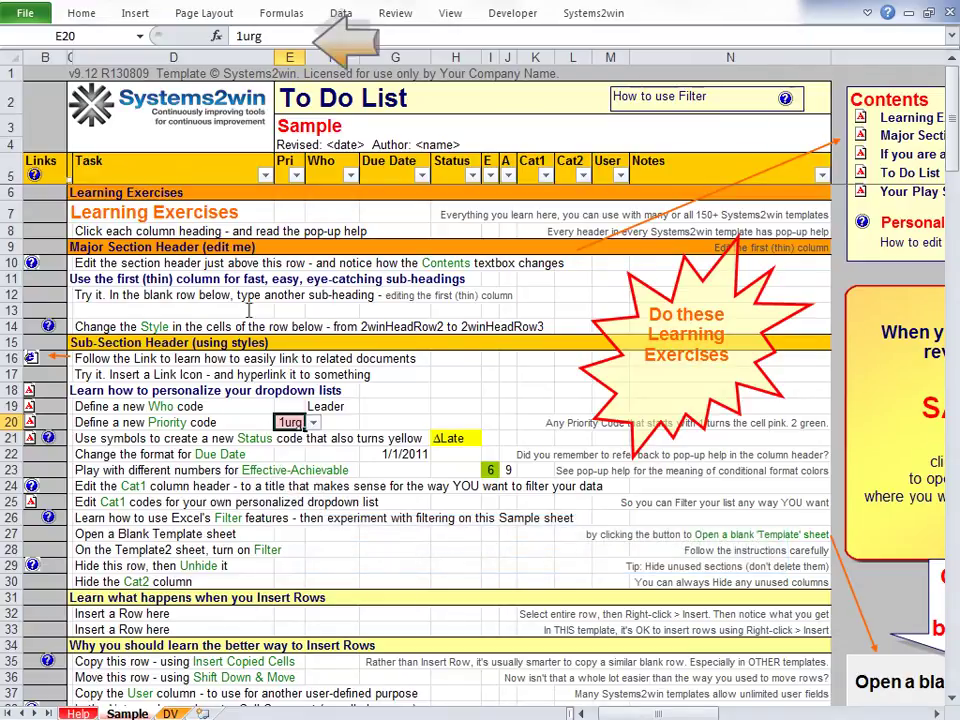
# - Rewrite E20's priority code to 1XXX and return to the DV code lists
pyautogui.click(242, 35)
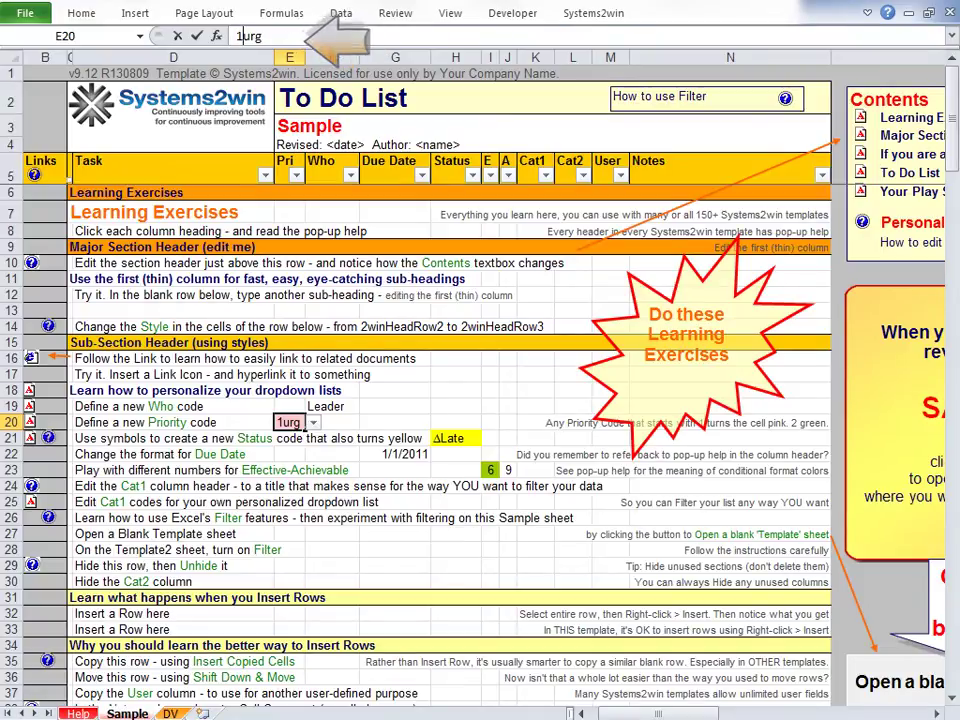
pyautogui.press('BackSpace')
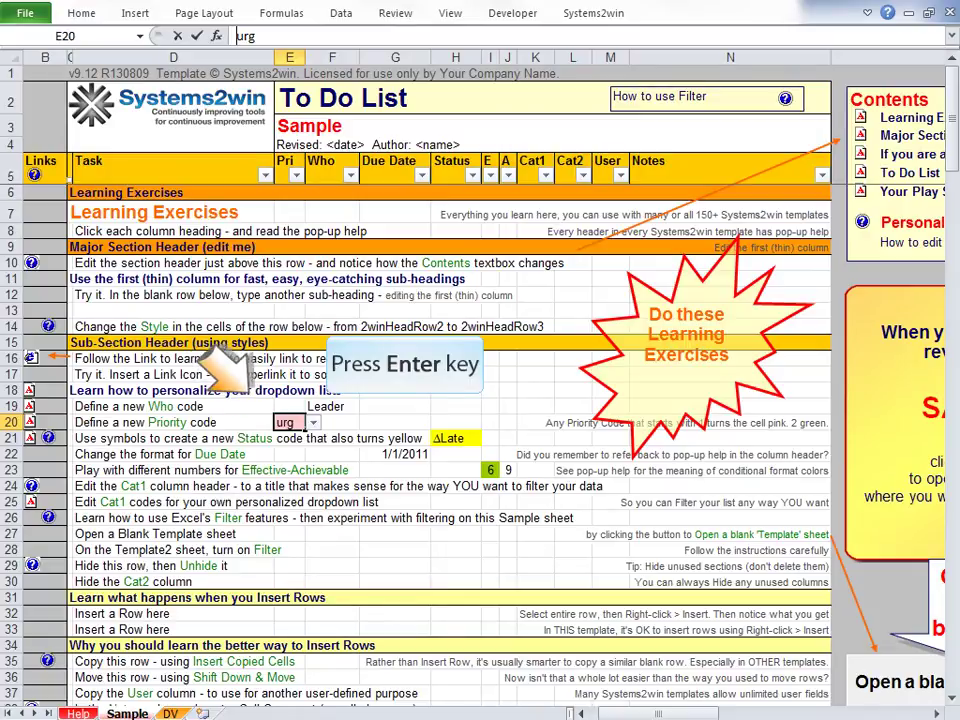
pyautogui.press('Return')
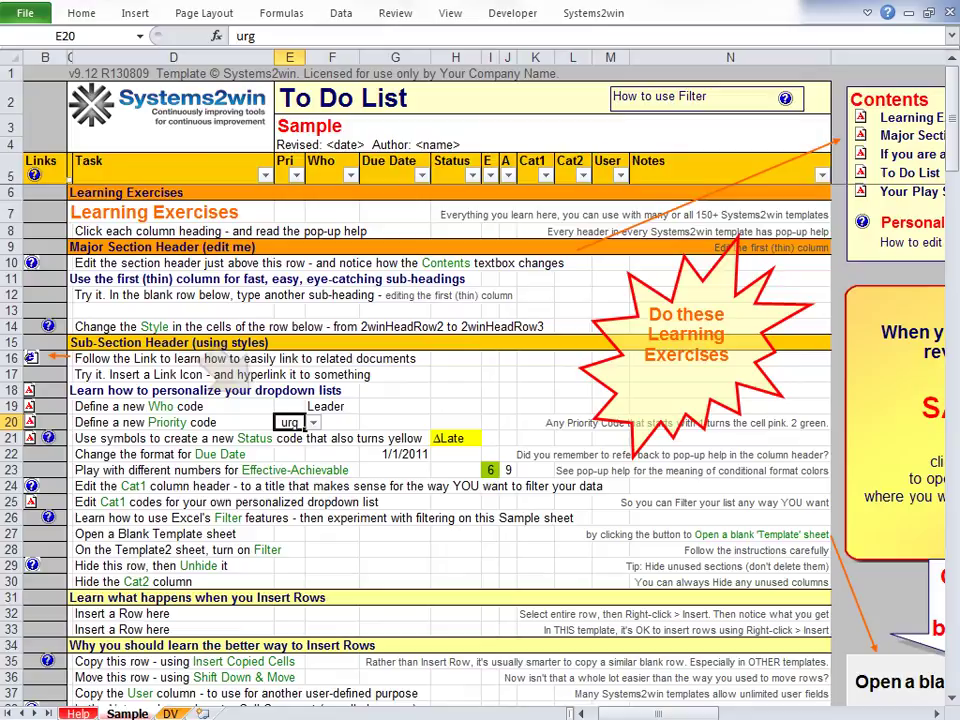
pyautogui.doubleClick(246, 36)
pyautogui.write('1XXX')
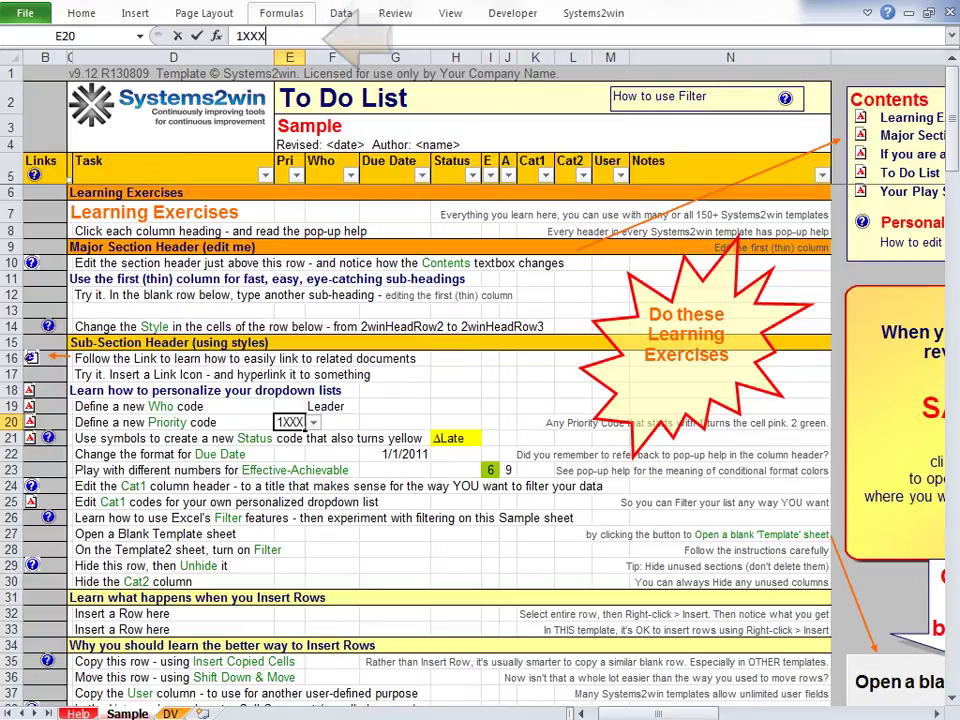
pyautogui.doubleClick(244, 36)
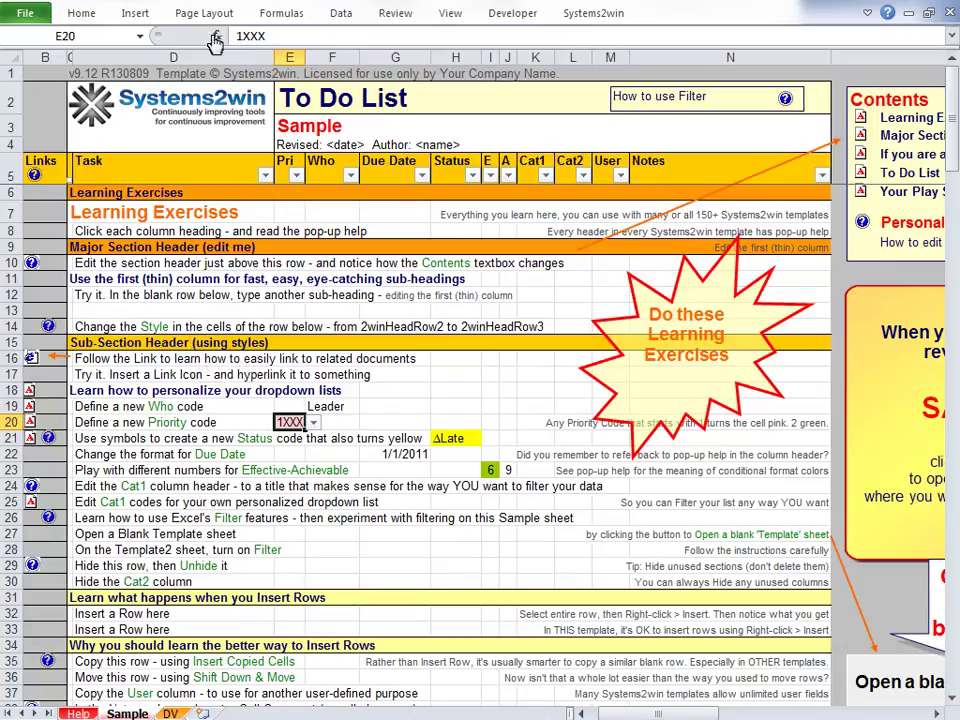
pyautogui.click(31, 438)
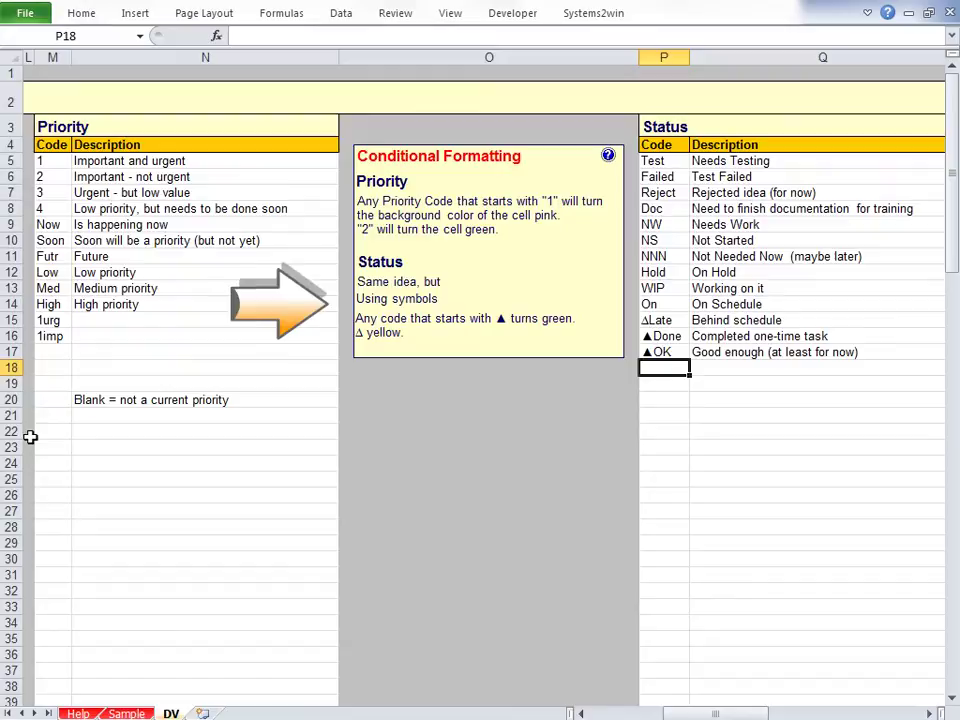
# - Copy the ΔLate status code below the list and edit it to ΔSoon
pyautogui.hotkey('ctrl', 'c')
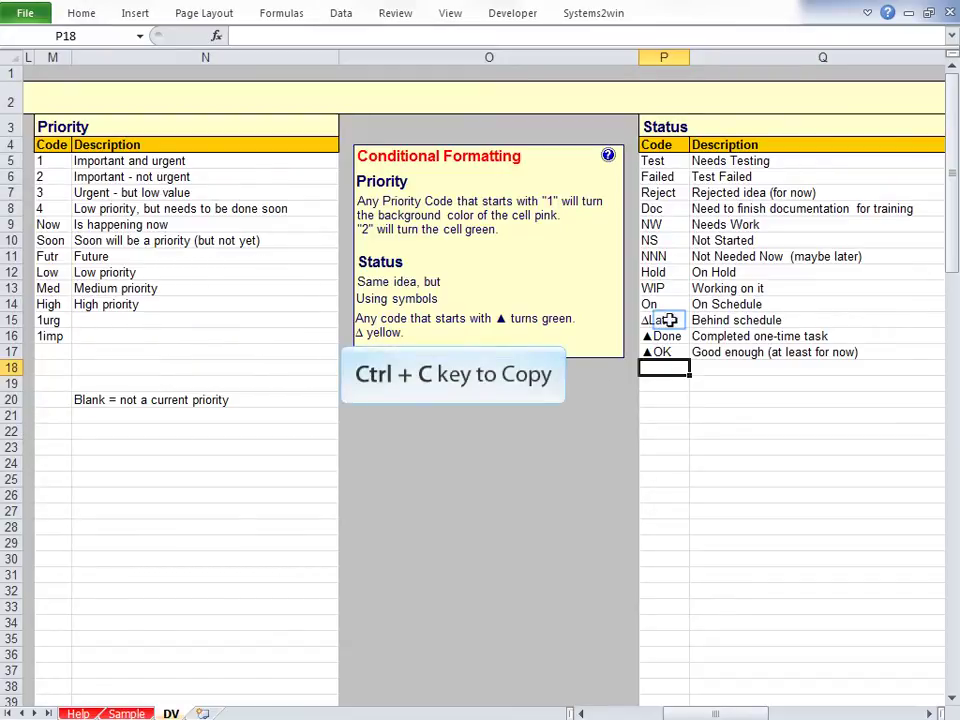
pyautogui.hotkey('ctrl', 'v')
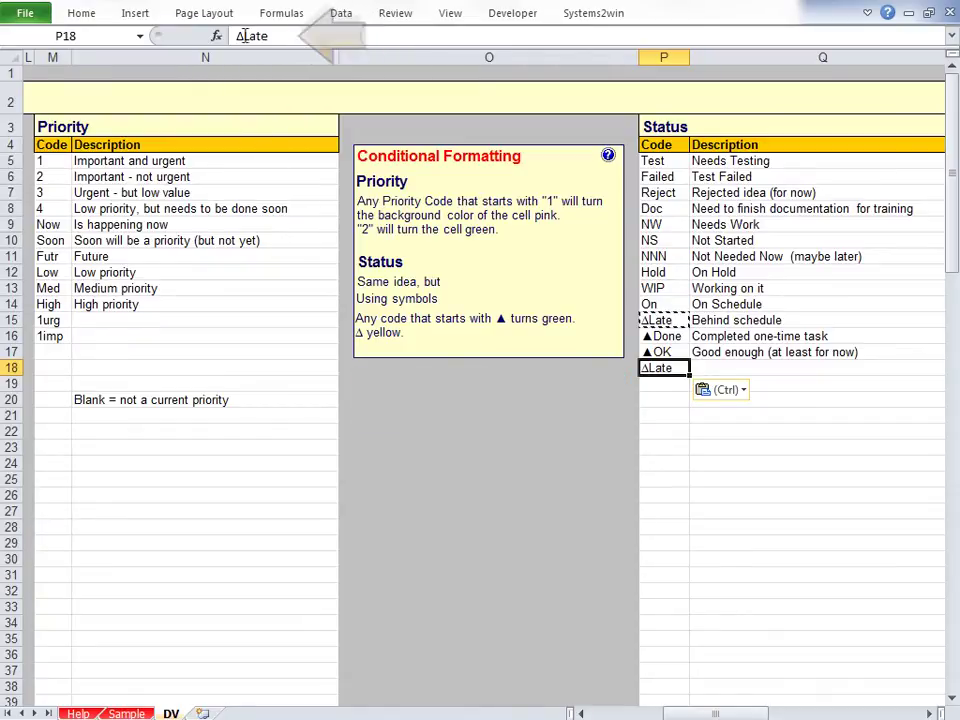
pyautogui.moveTo(243, 36); pyautogui.dragTo(268, 36)
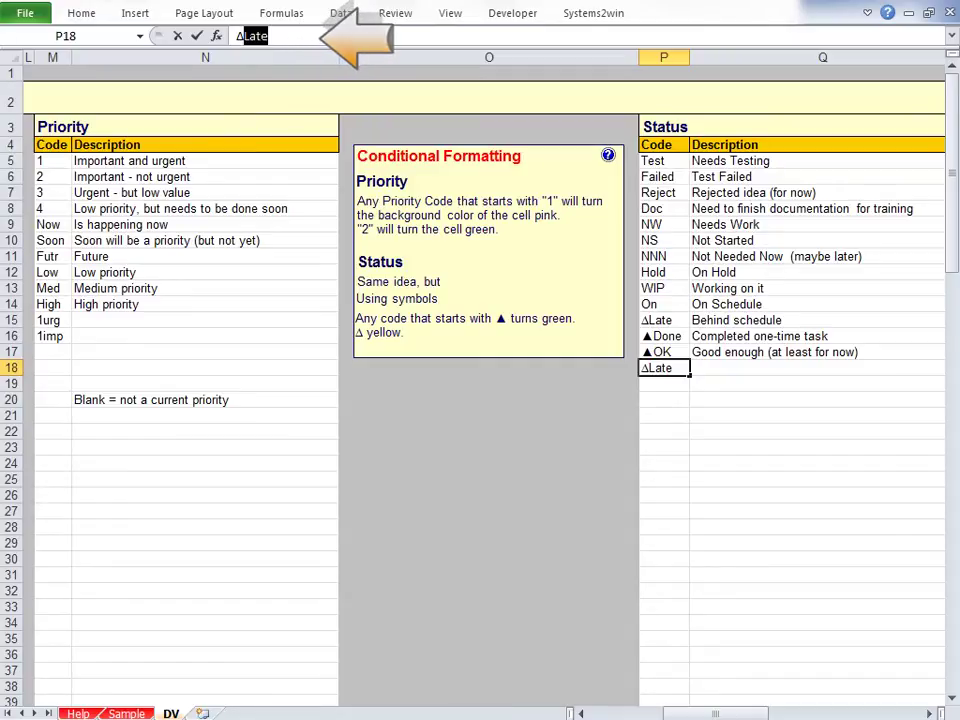
pyautogui.write('Soon')
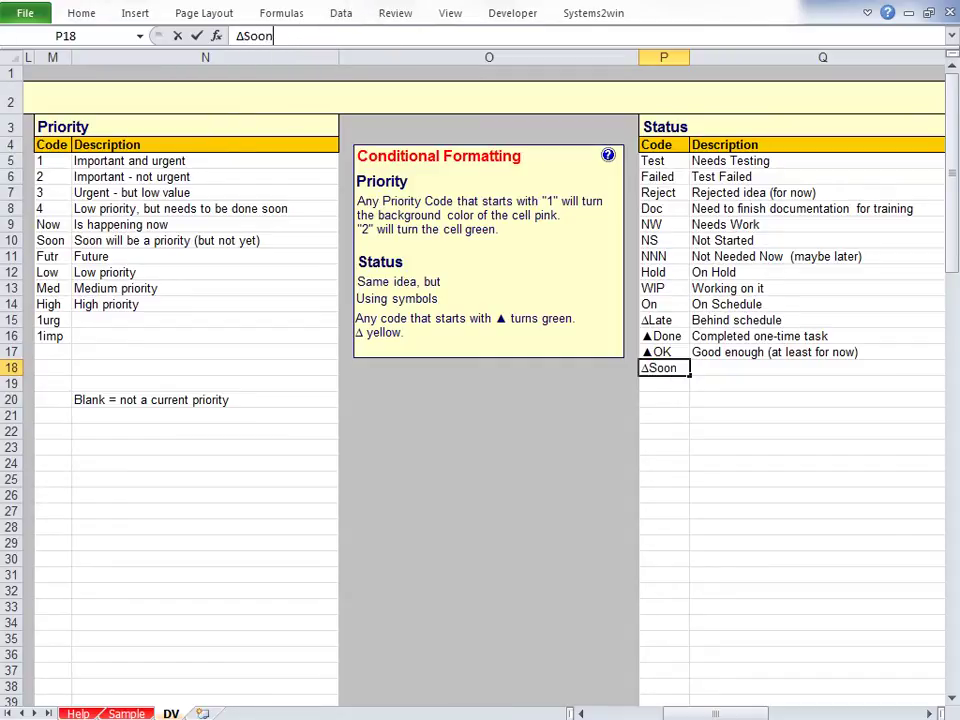
pyautogui.click(127, 713)
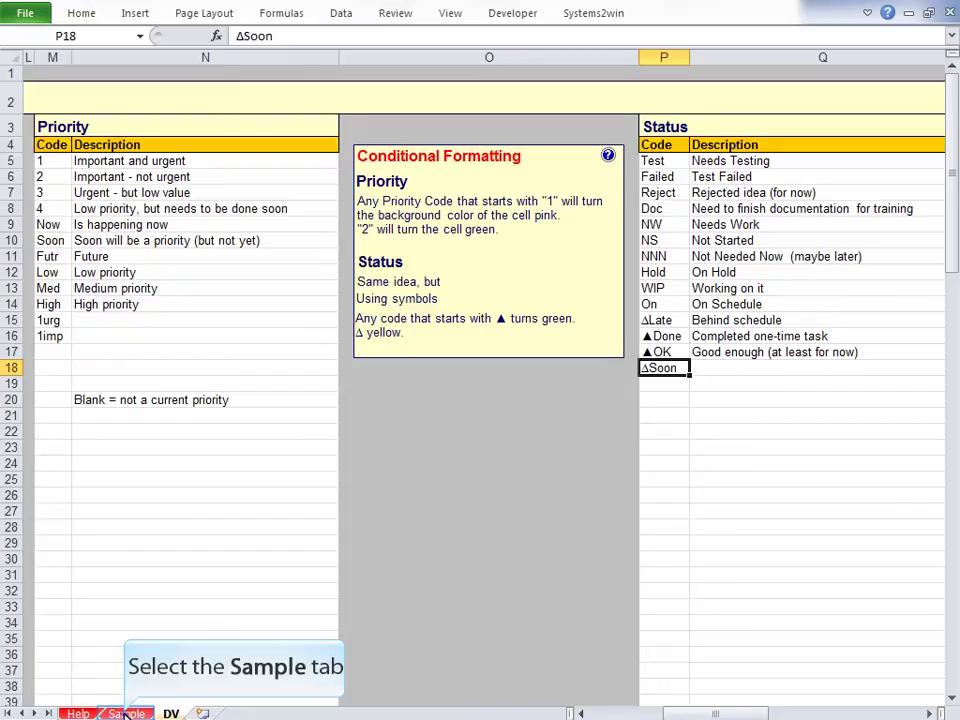
# - On the Sample sheet, set row 21's status to ΔSoon, then to ▲OK
pyautogui.click(127, 713)
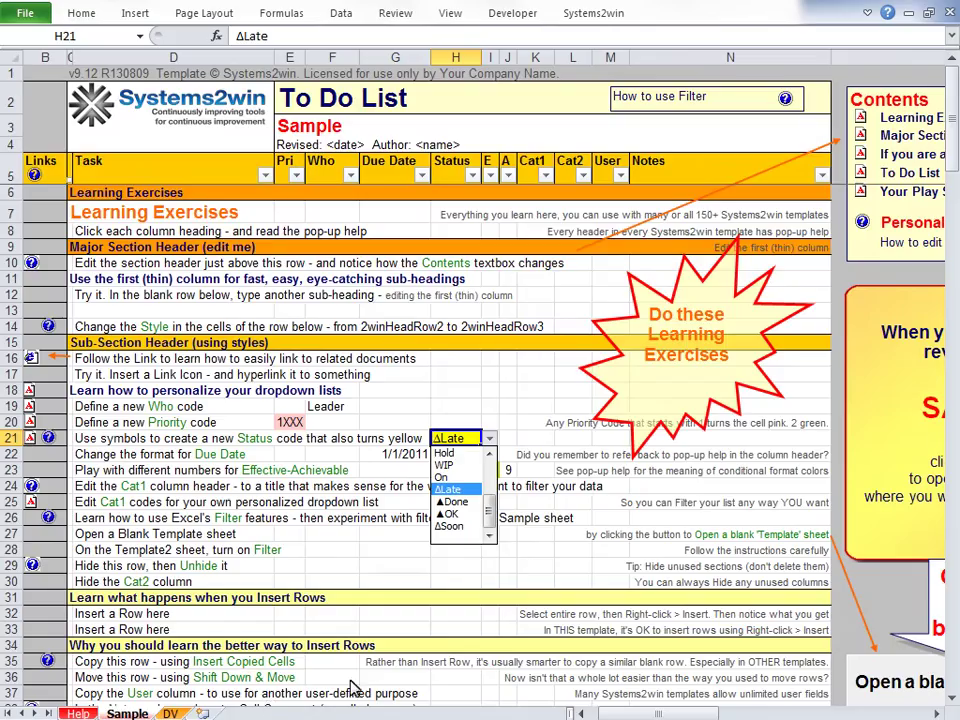
pyautogui.click(463, 529)
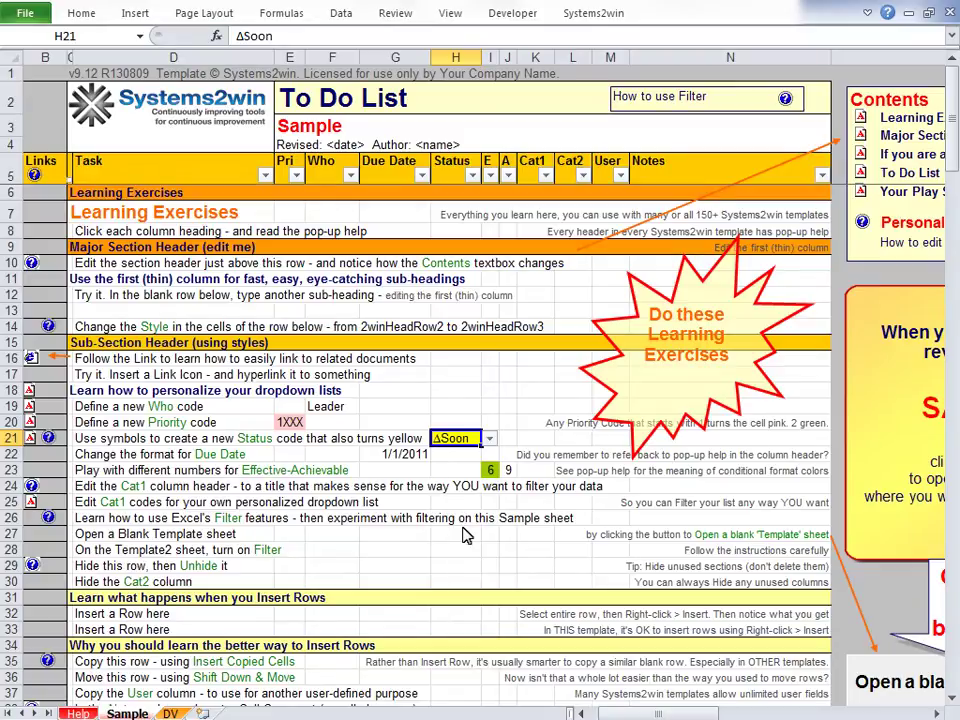
pyautogui.click(490, 440)
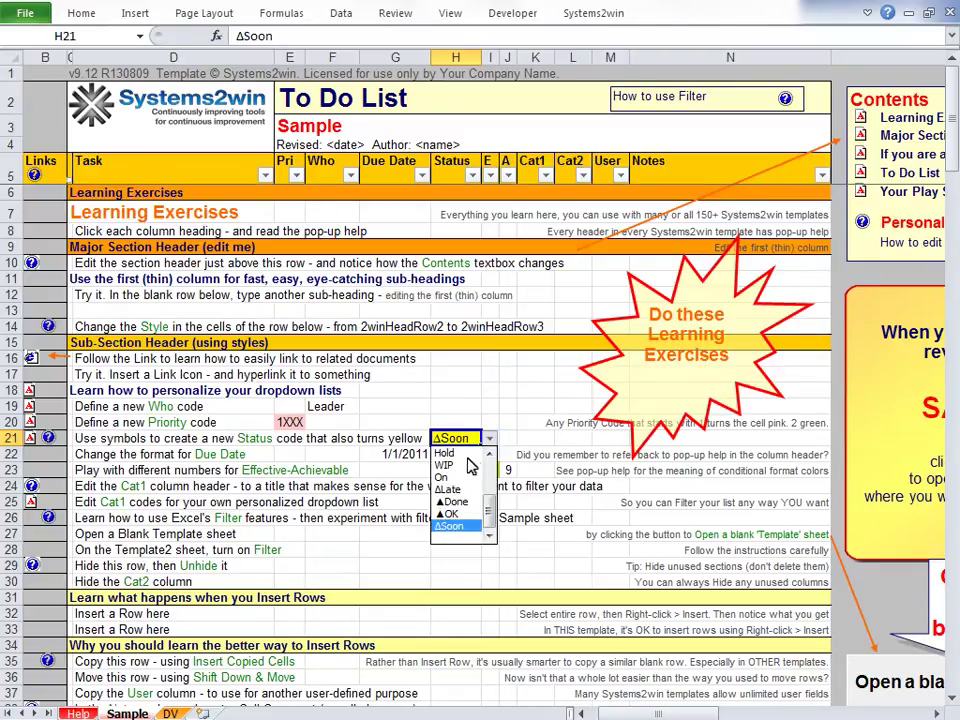
pyautogui.click(463, 513)
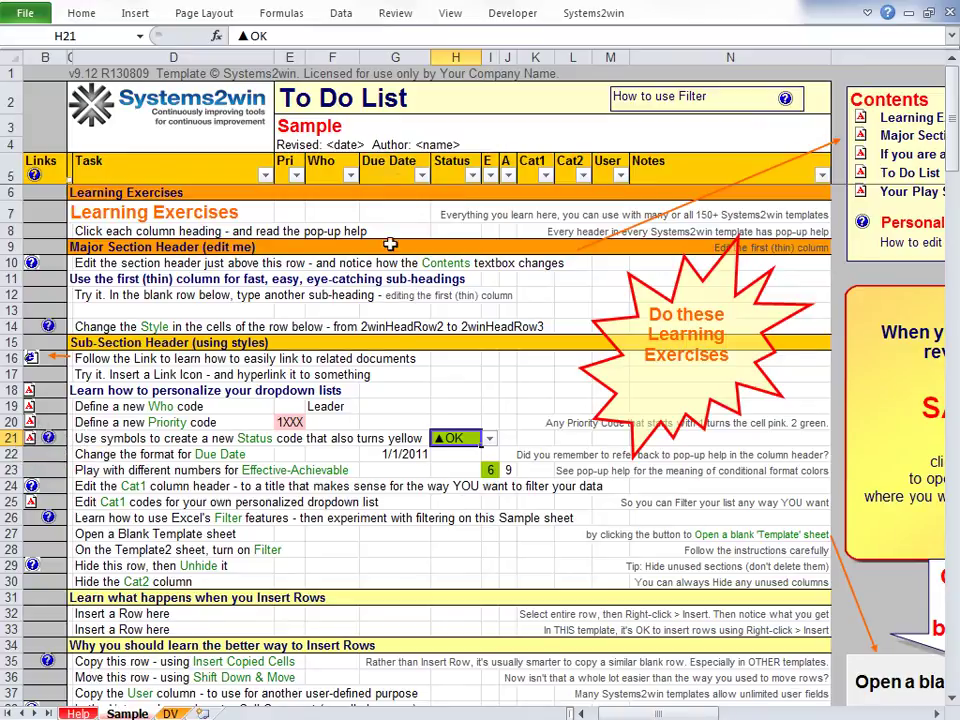
# - Apply the 14-Mar-01 date format to G22 so it reads 1-Jan-11
pyautogui.click(389, 166)
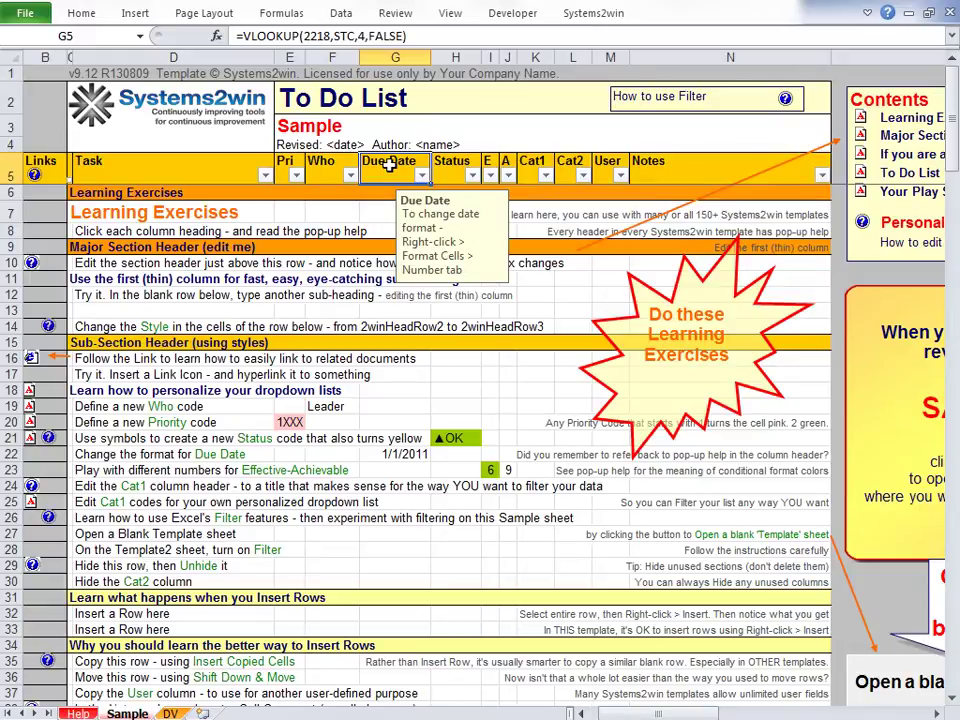
pyautogui.rightClick(405, 455)
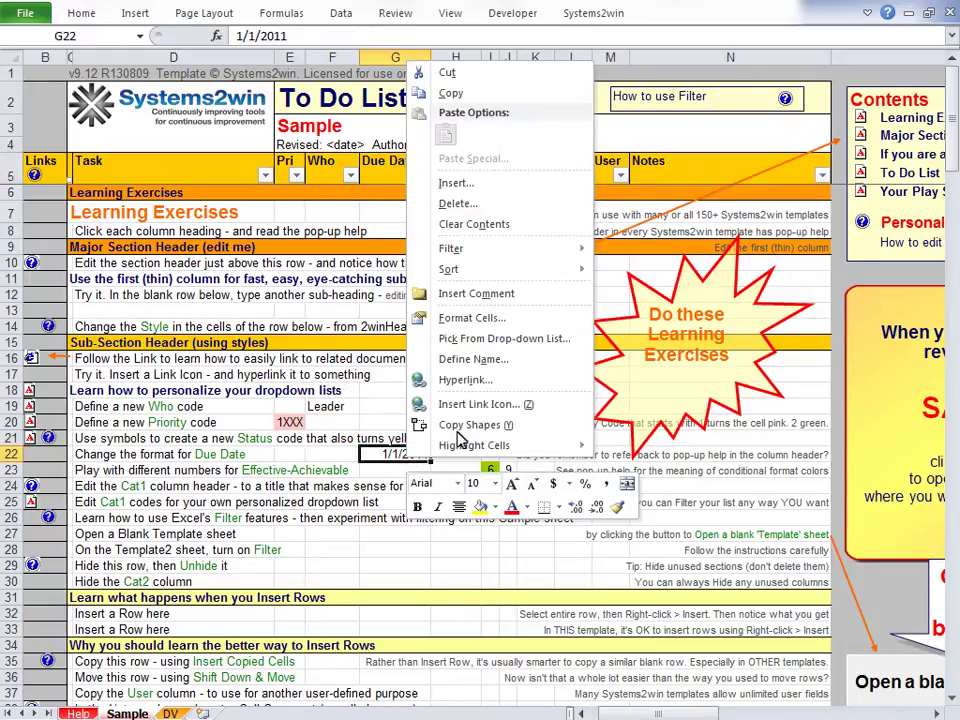
pyautogui.click(484, 320)
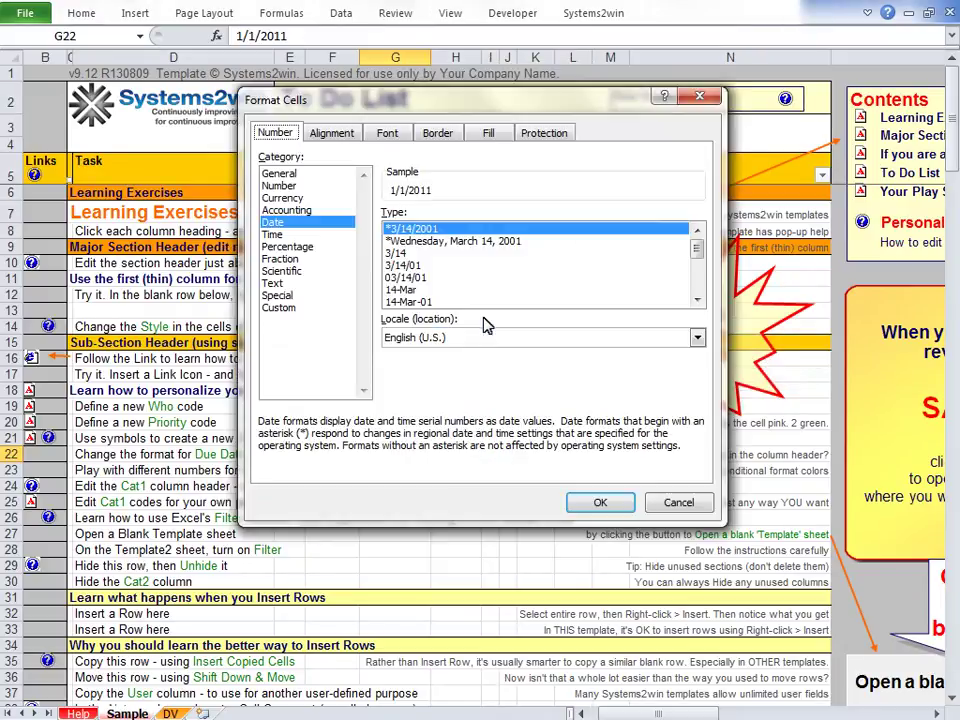
pyautogui.doubleClick(412, 302)
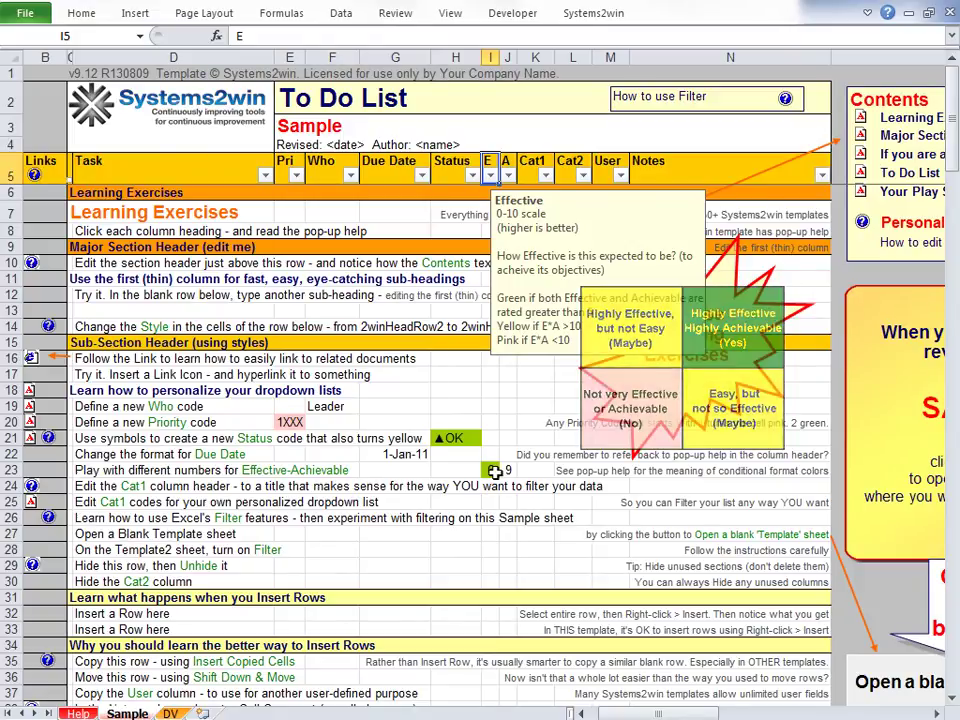
# - Enter 4 as the Effective score in cell I23
pyautogui.click(491, 470)
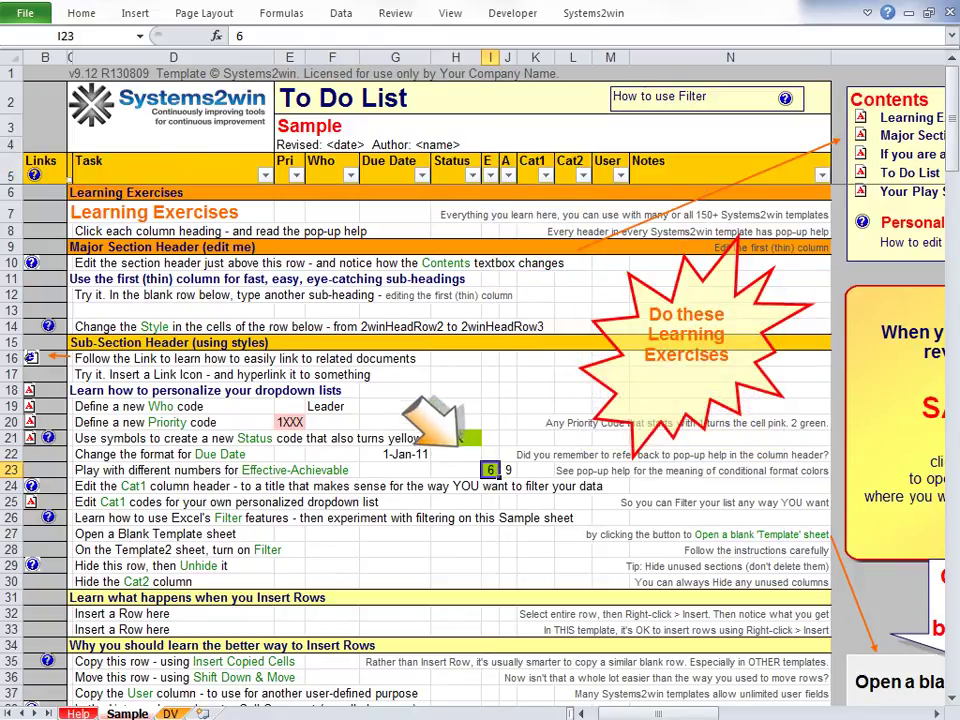
pyautogui.write('4')
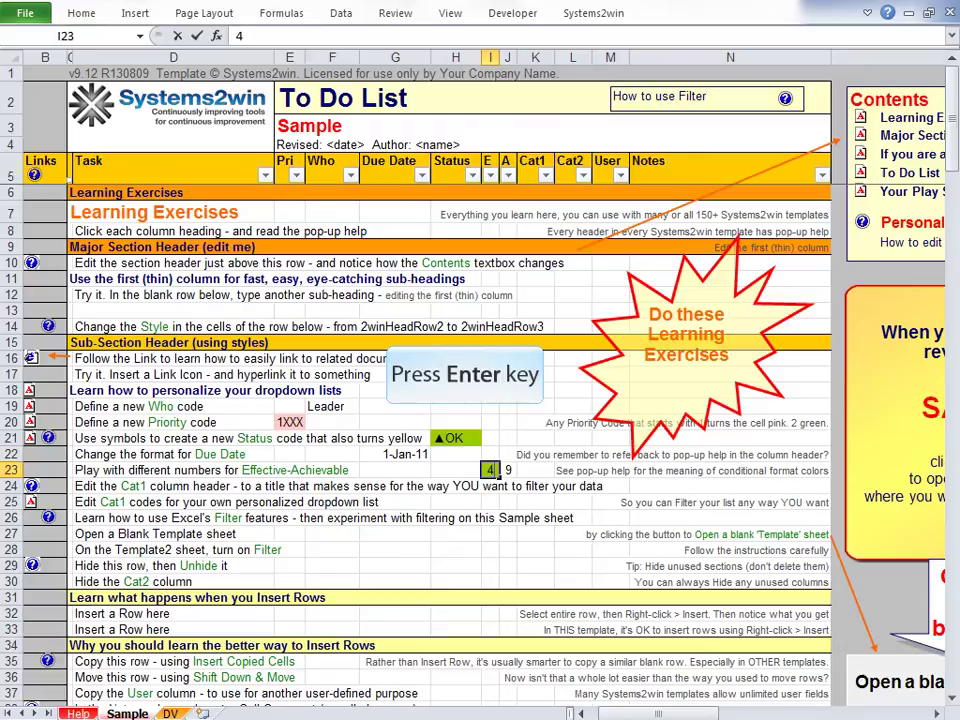
pyautogui.press('Return')
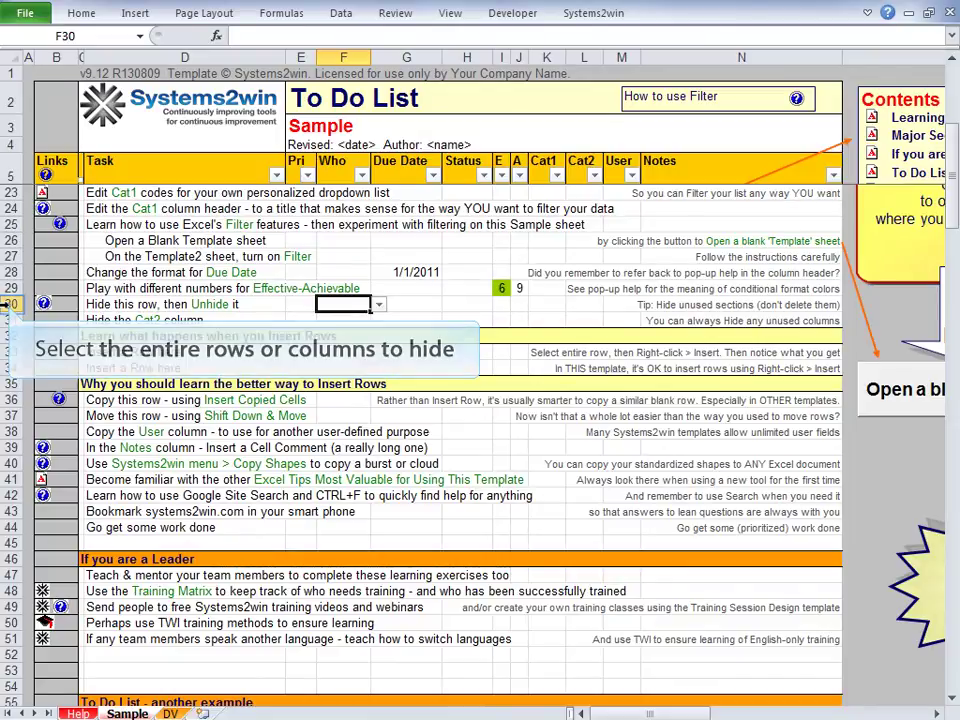
# - Select row 30 and hide it so row 31 follows row 29
pyautogui.click(6, 304)
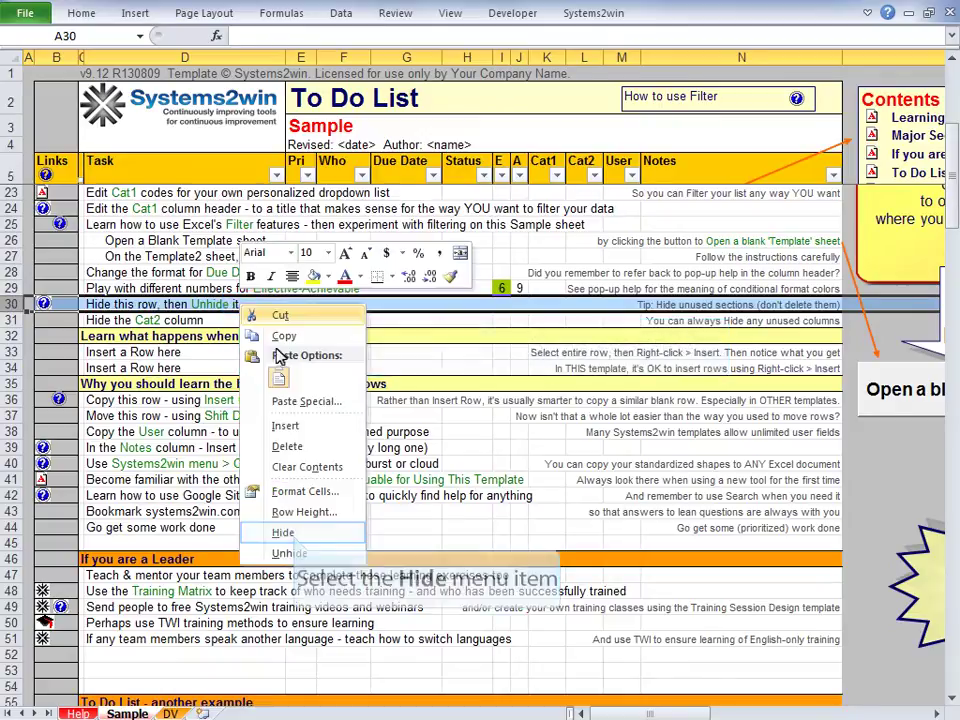
pyautogui.click(296, 542)
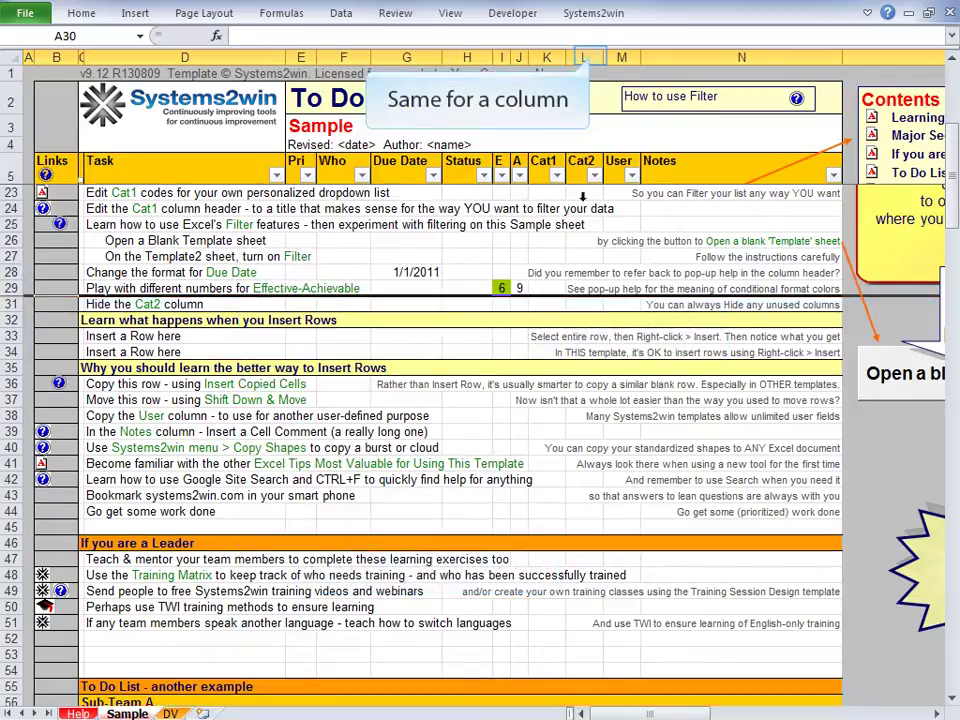
# - Hide column L (Cat2) so User directly follows Cat1
pyautogui.click(588, 57)
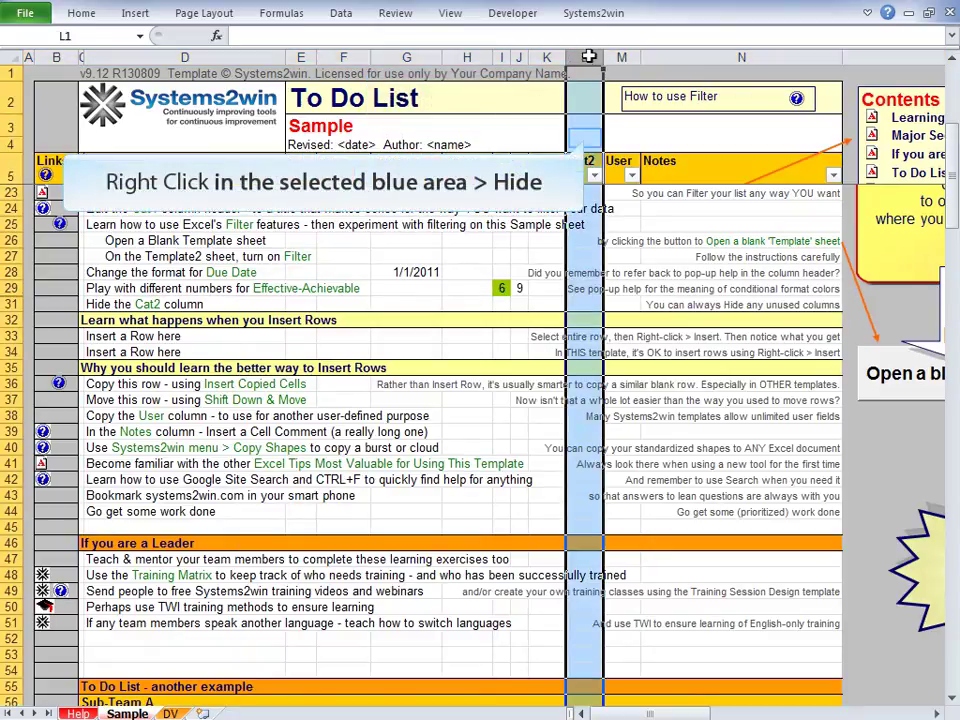
pyautogui.rightClick(586, 139)
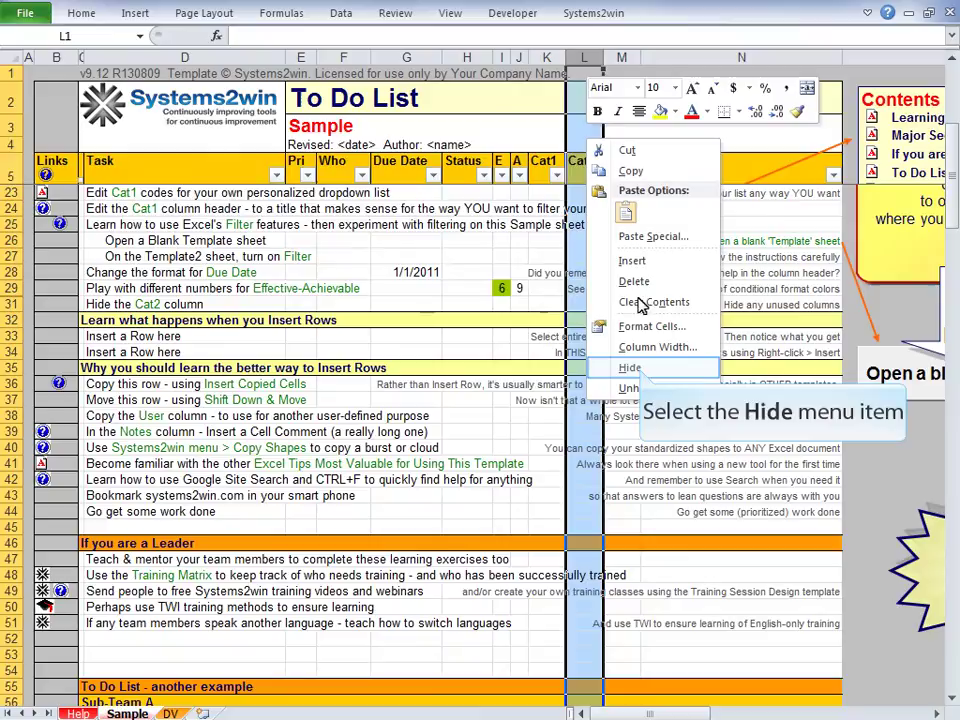
pyautogui.click(640, 370)
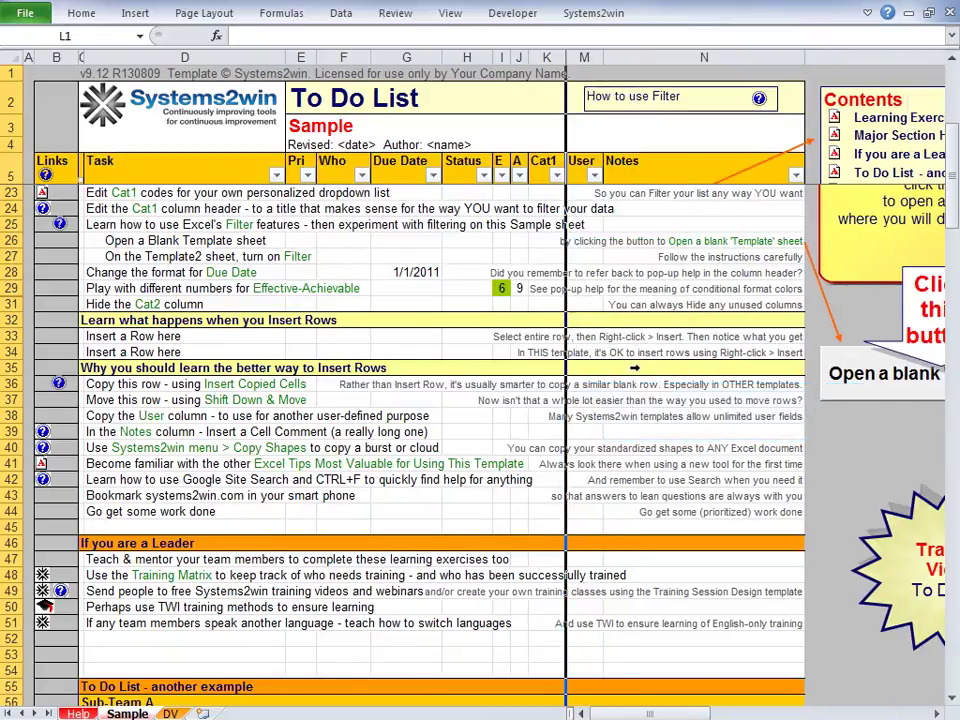
# - Insert blank rows at row 33 and at row 35 in the Insert Rows exercise
pyautogui.click(10, 337)
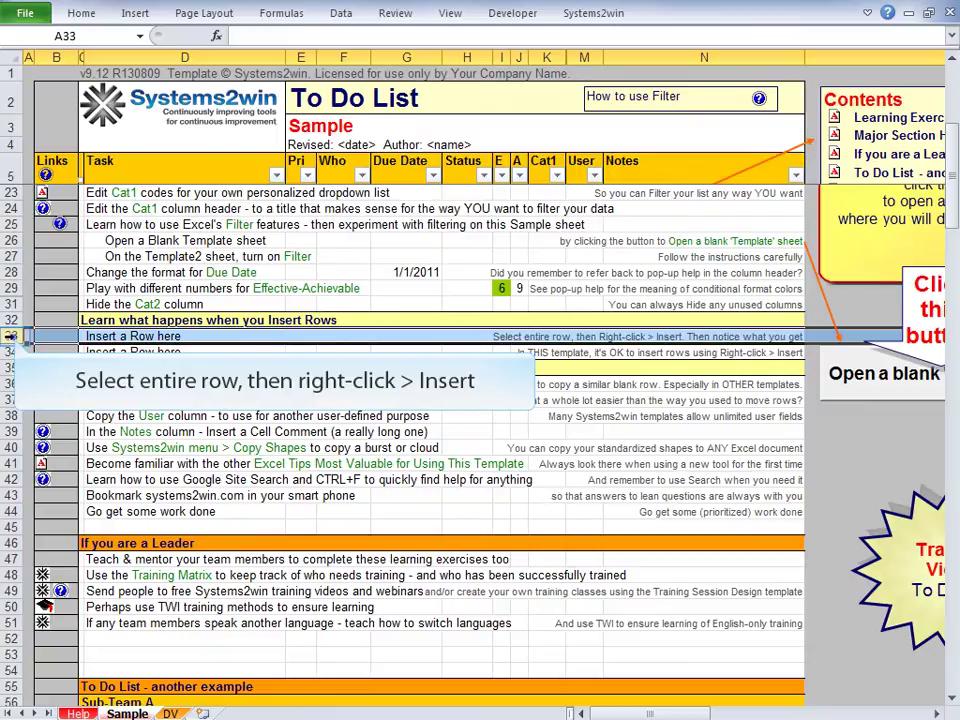
pyautogui.rightClick(12, 337)
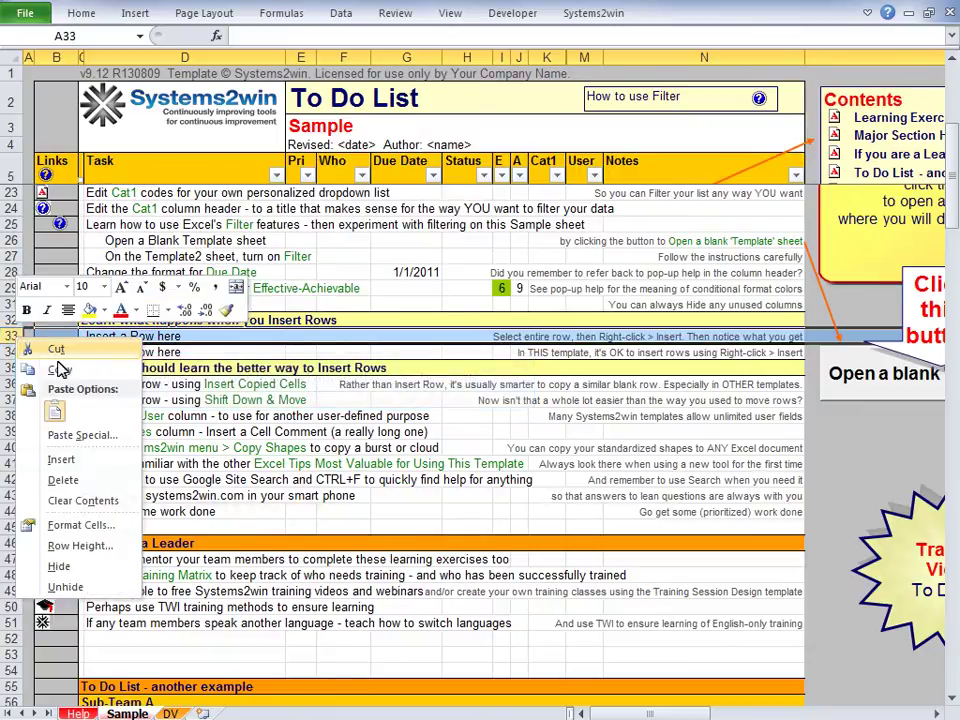
pyautogui.click(62, 460)
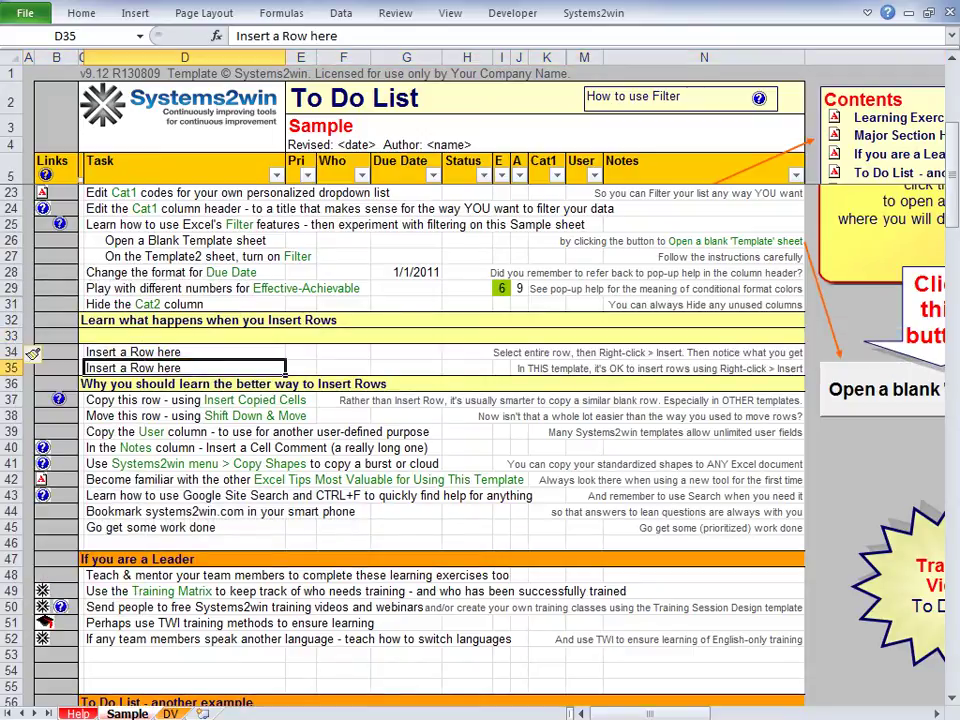
pyautogui.click(12, 368)
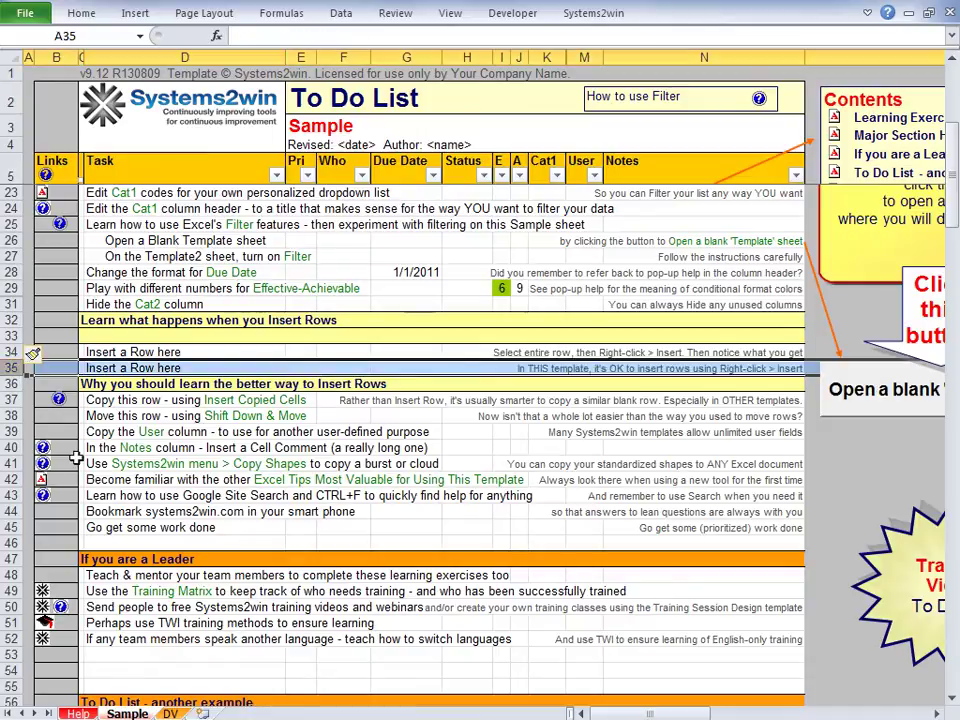
pyautogui.rightClick(121, 368)
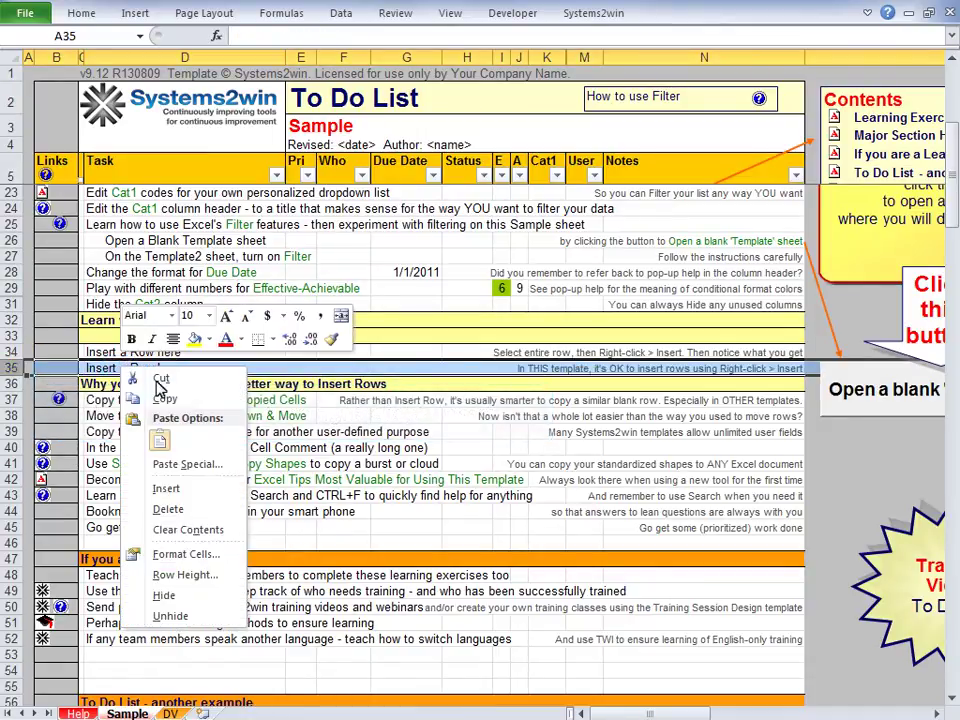
pyautogui.click(184, 489)
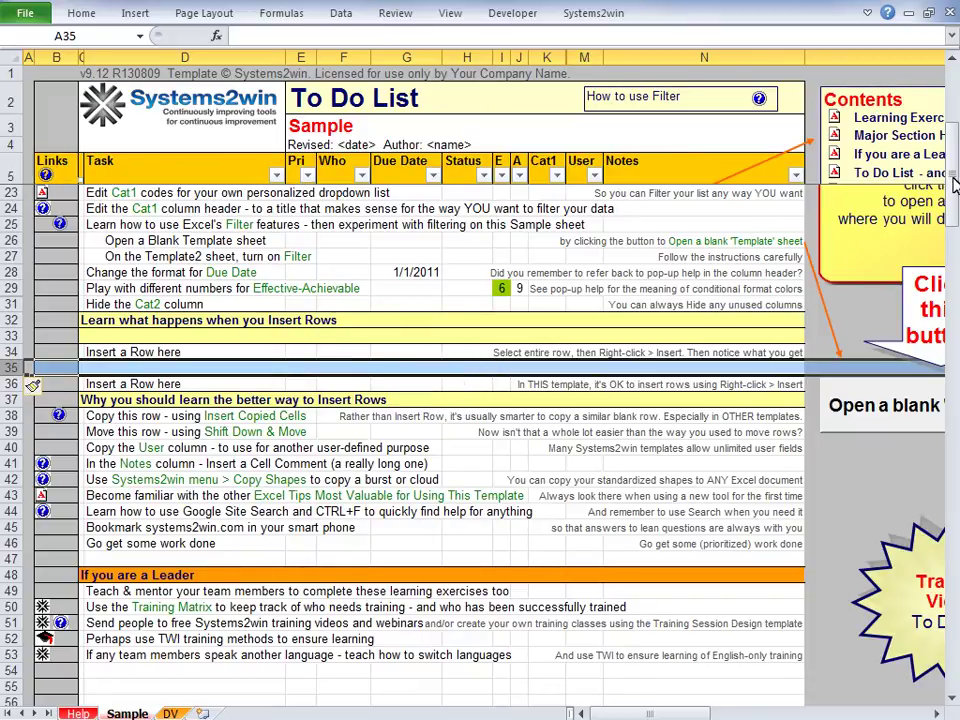
pyautogui.moveTo(954, 185); pyautogui.dragTo(954, 340)
pyautogui.moveTo(10, 300); pyautogui.dragTo(10, 637)
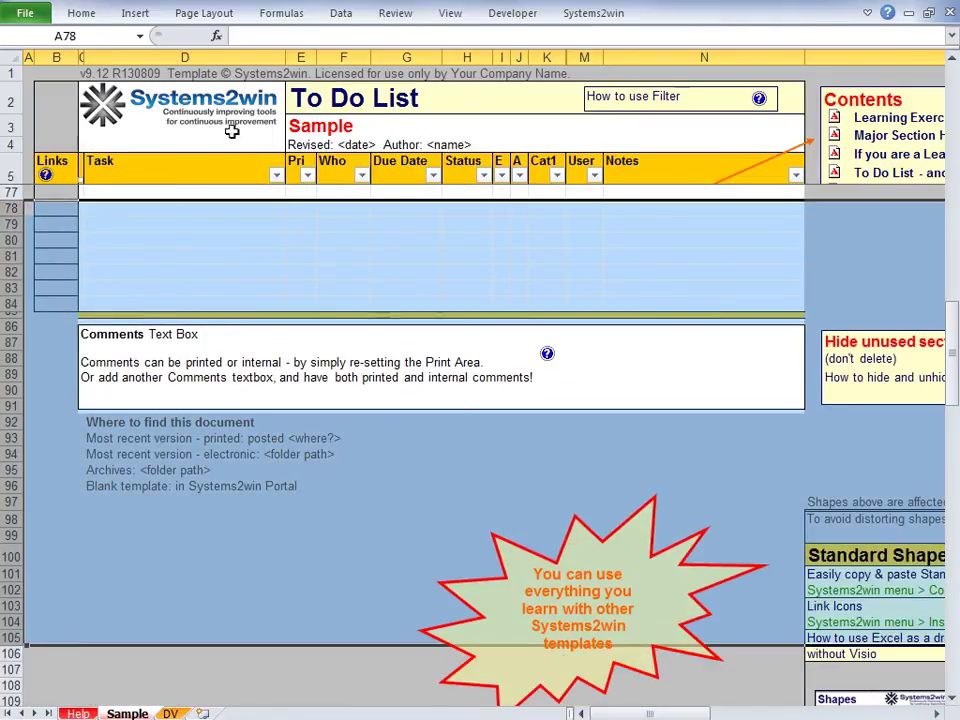
pyautogui.rightClick(251, 250)
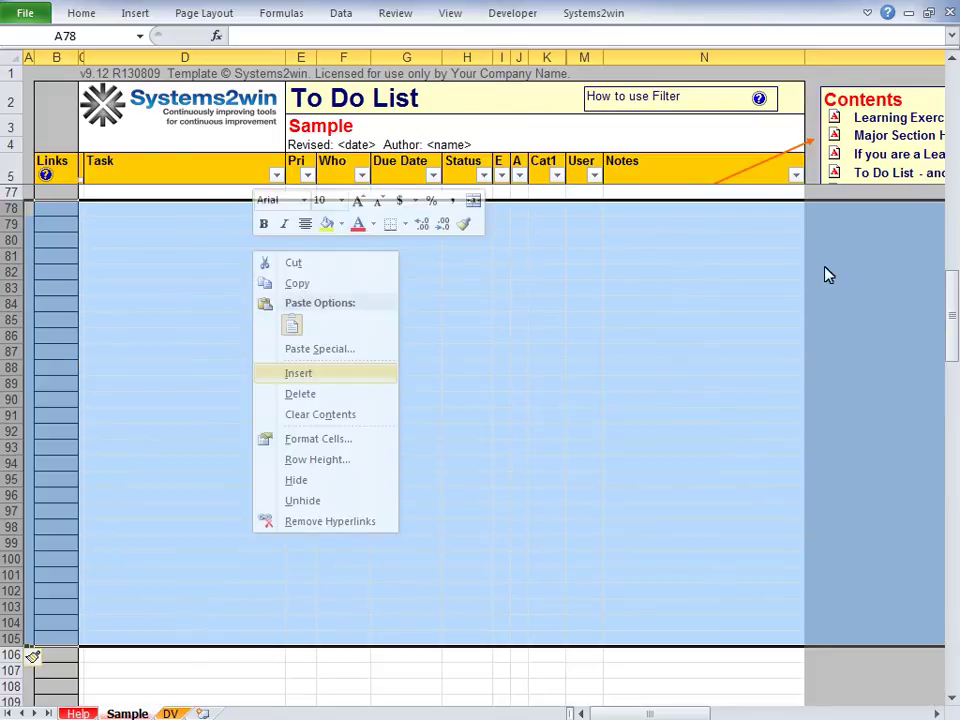
pyautogui.moveTo(951, 302); pyautogui.dragTo(938, 156)
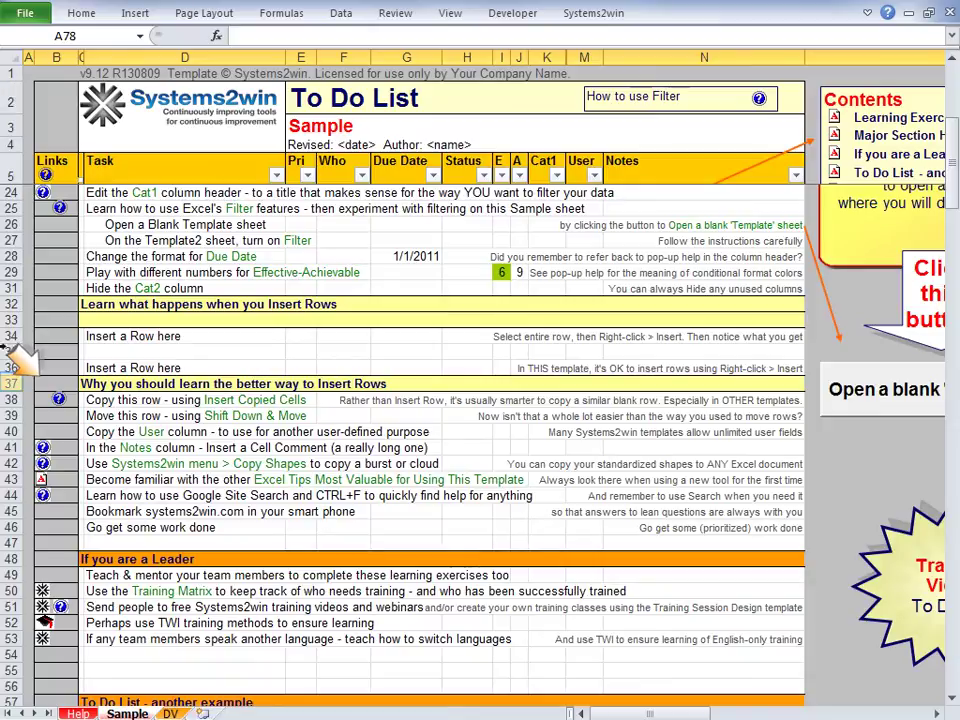
# - Copy the row 37 'better way to Insert Rows' header and insert it at row 40
pyautogui.click(14, 384)
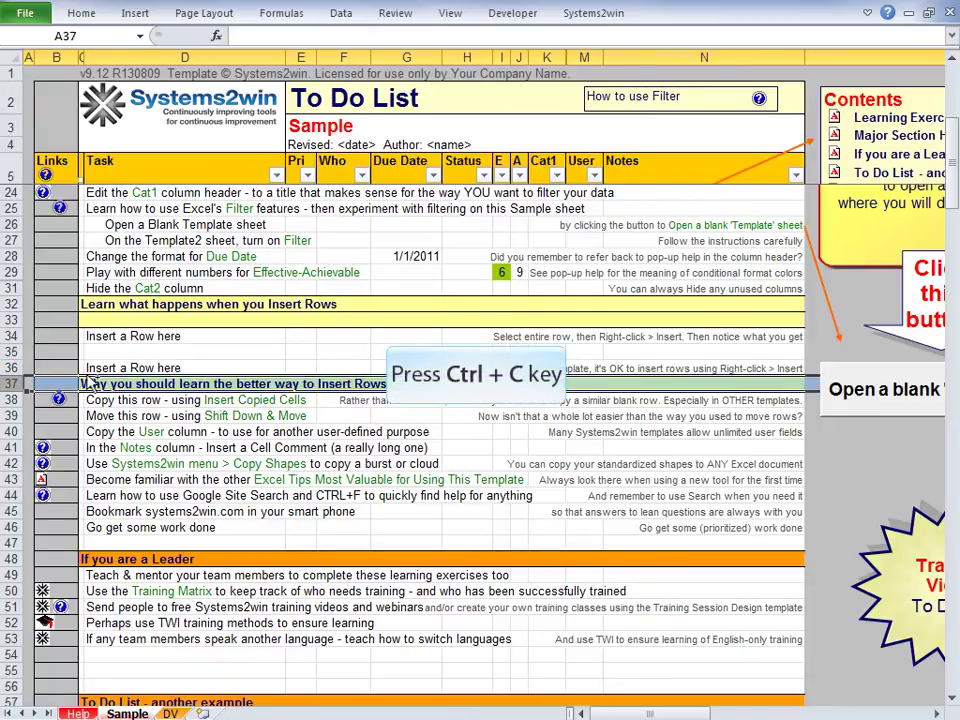
pyautogui.hotkey('ctrl', 'c')
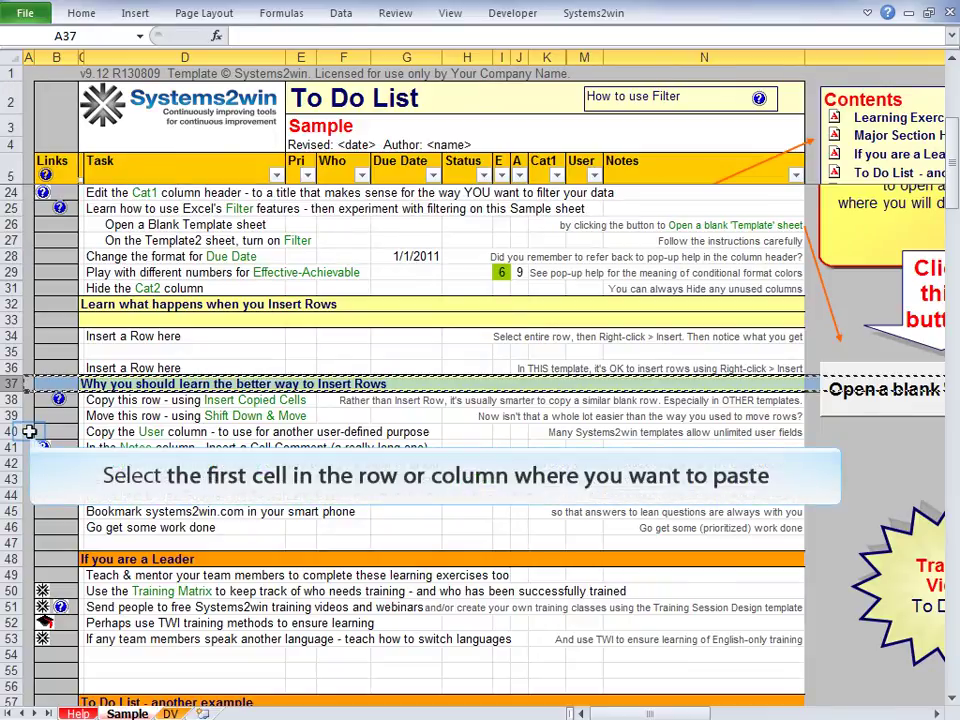
pyautogui.rightClick(30, 431)
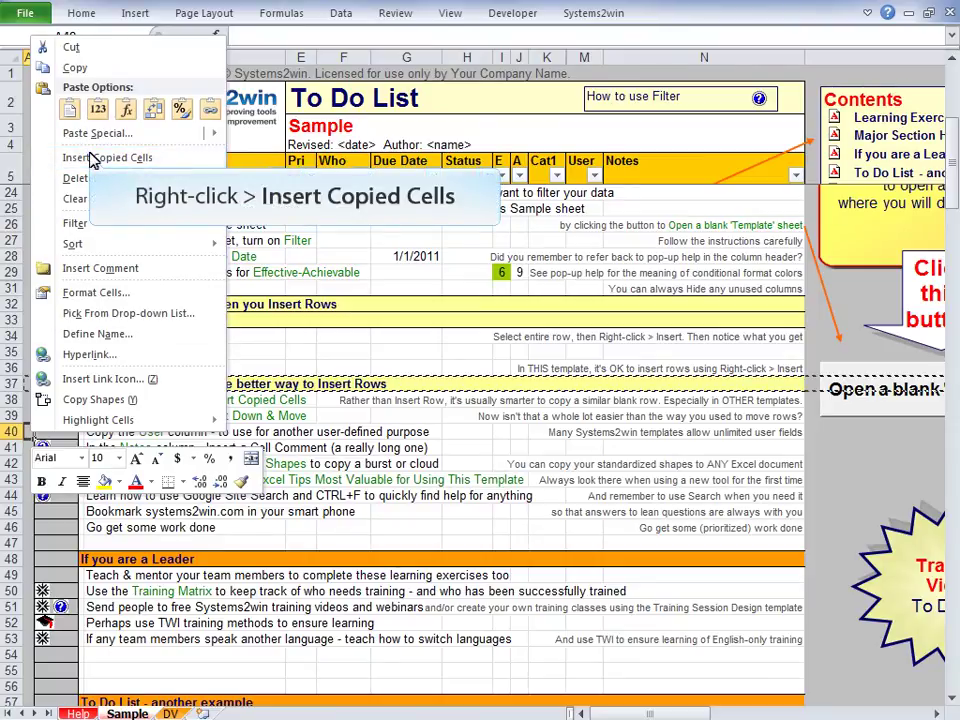
pyautogui.click(90, 158)
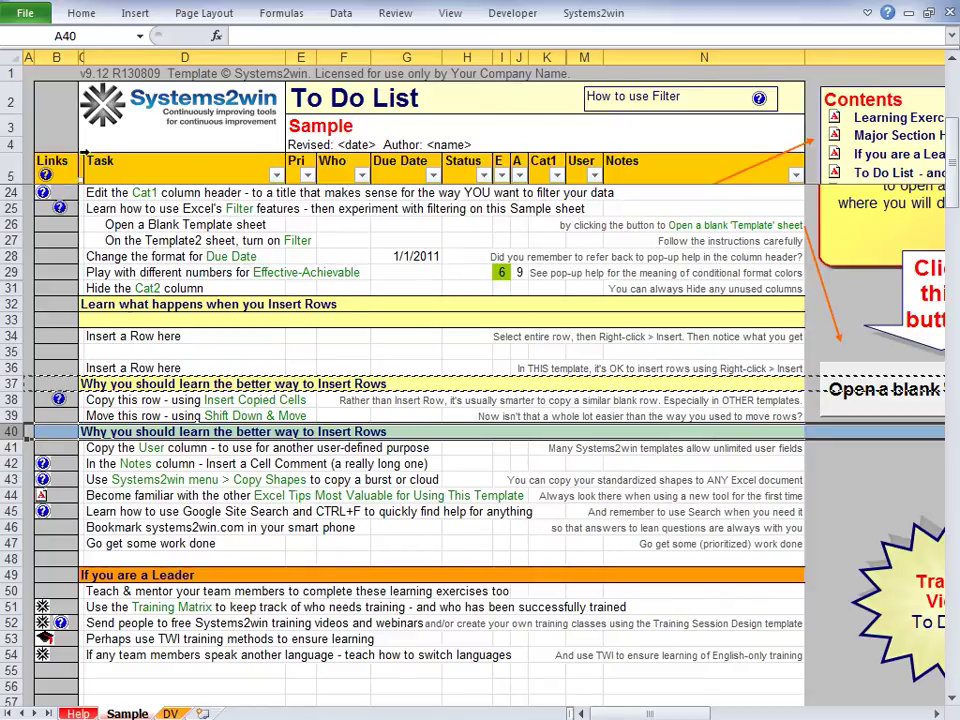
pyautogui.click(10, 415)
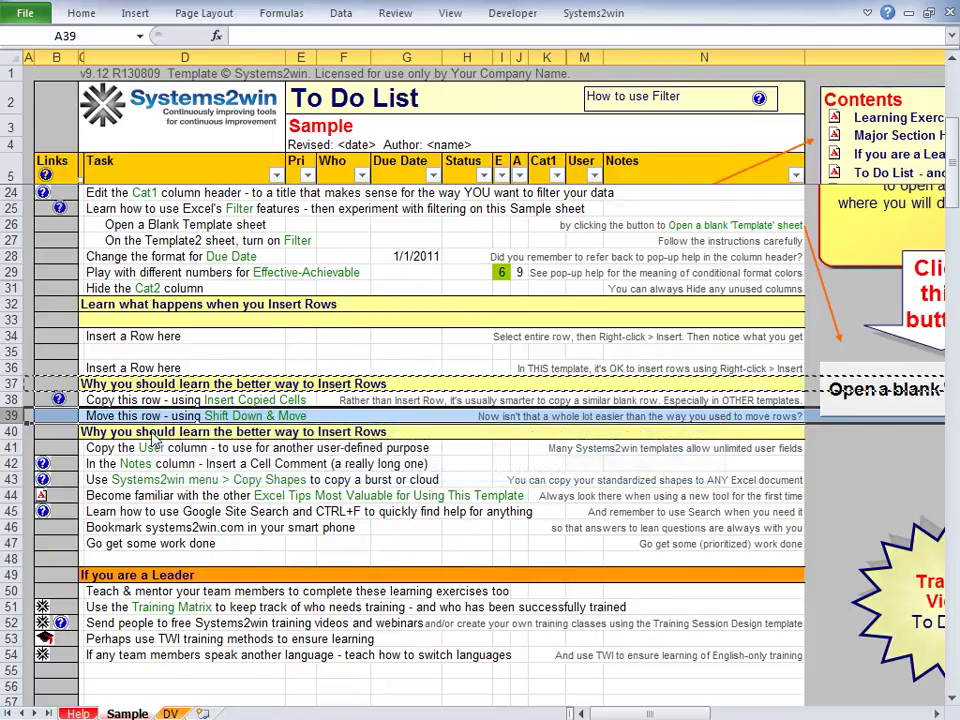
# - Right-drag the 'Move this row' task down and use Shift Down and Move to place it there
pyautogui.moveTo(155, 415); pyautogui.dragTo(152, 562)
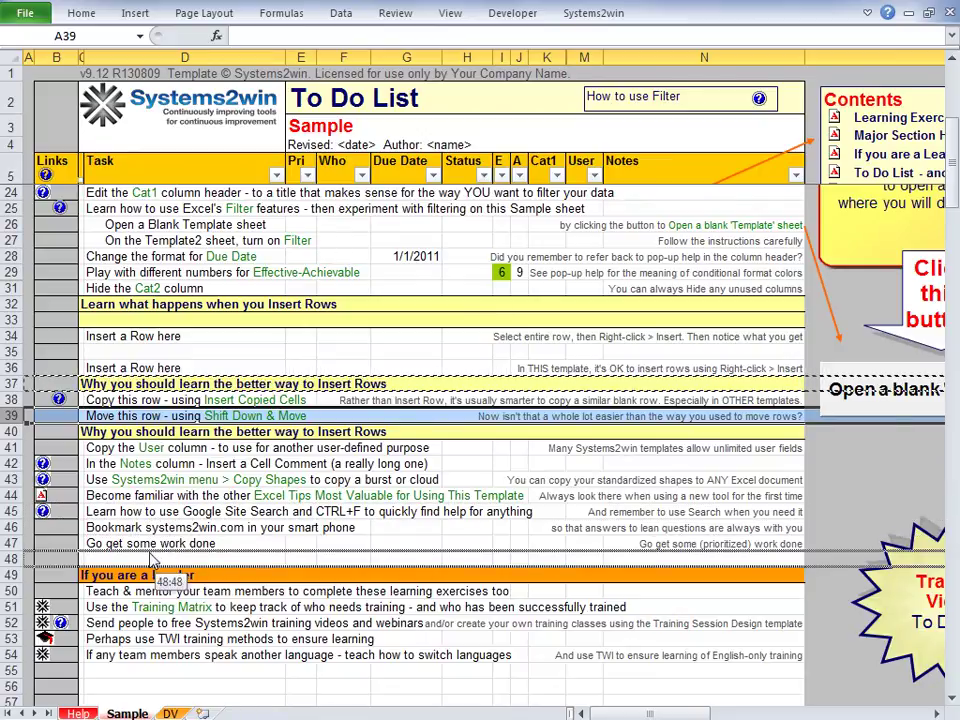
pyautogui.moveTo(152, 562); pyautogui.dragTo(152, 562)
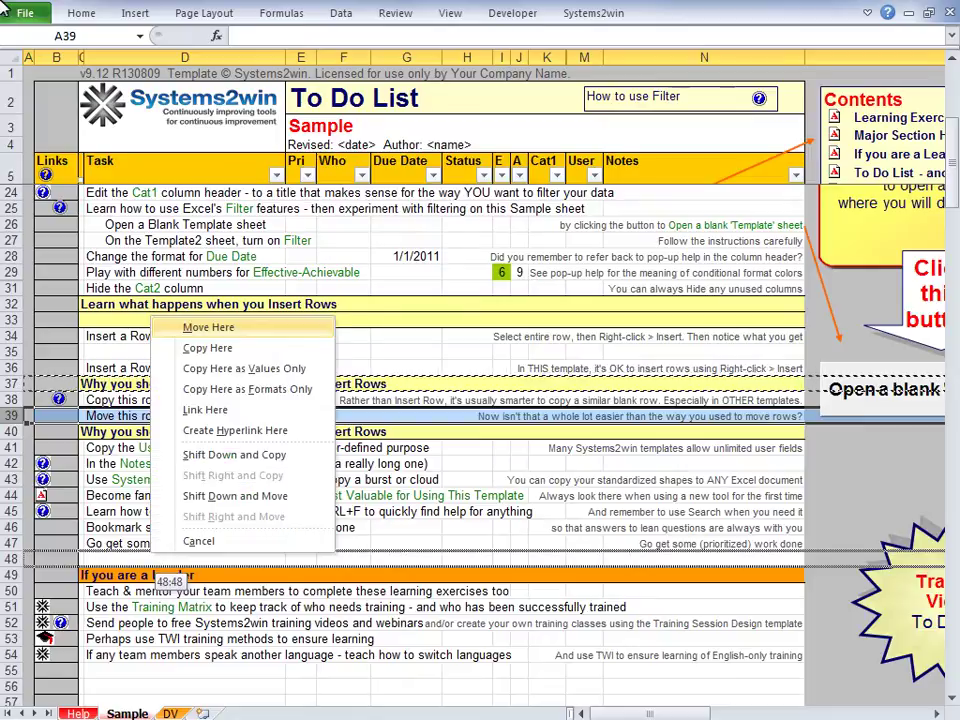
pyautogui.click(246, 499)
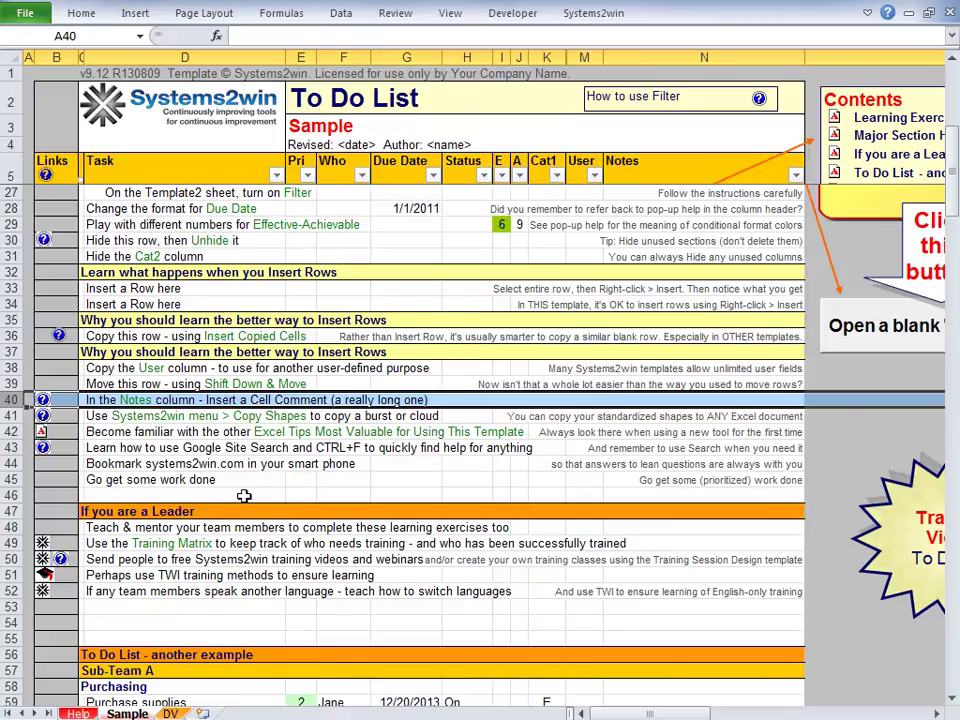
# - Add a comment reading 'Insert Comment' to the Notes cell of row 40
pyautogui.rightClick(628, 401)
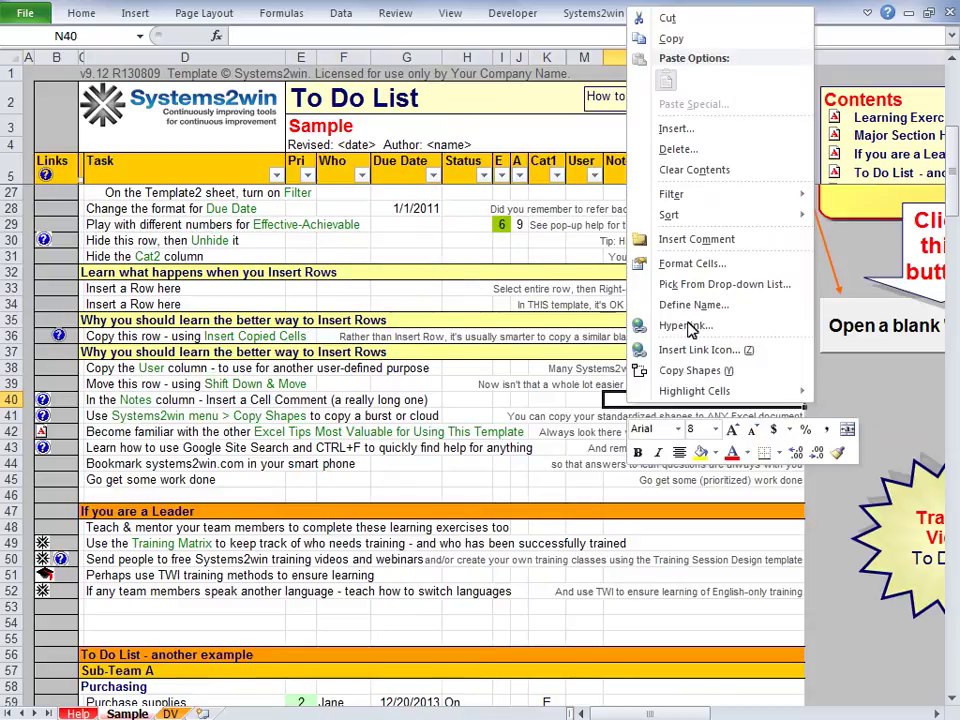
pyautogui.click(697, 241)
pyautogui.write('Right-click >')
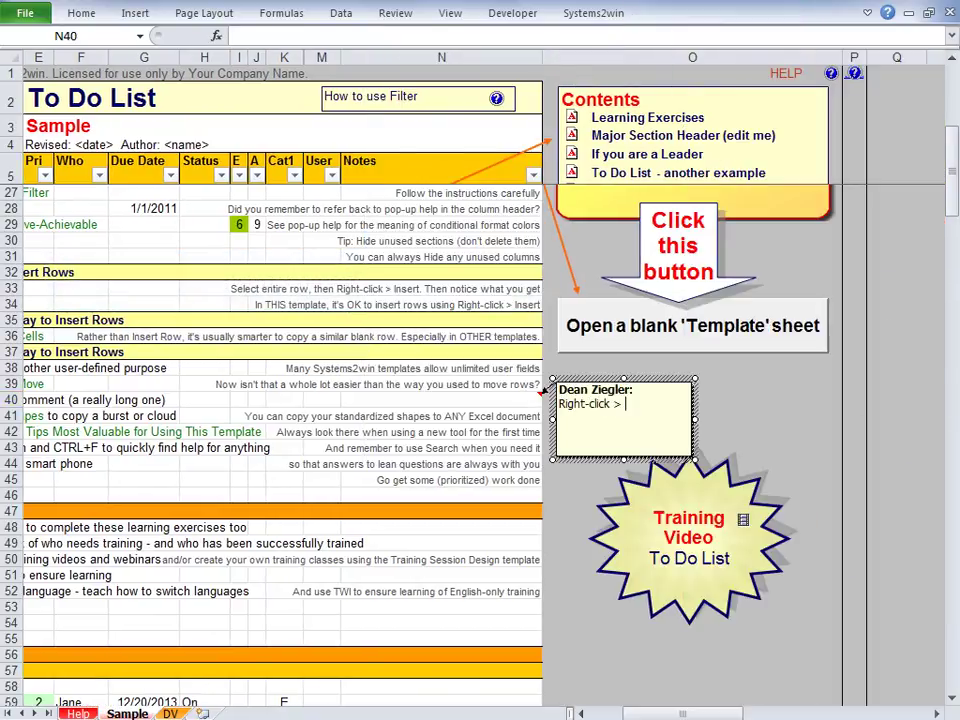
pyautogui.write('Insert Comment')
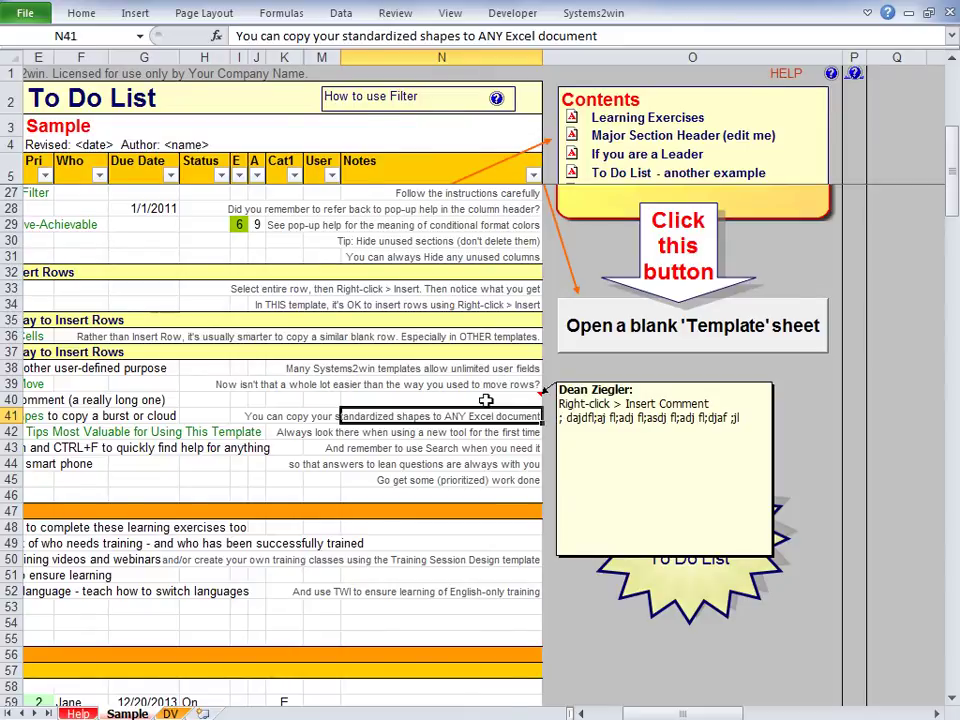
# - Leave the comment and open the Copy Shapes library from Systems2win Functions
pyautogui.press('Home')
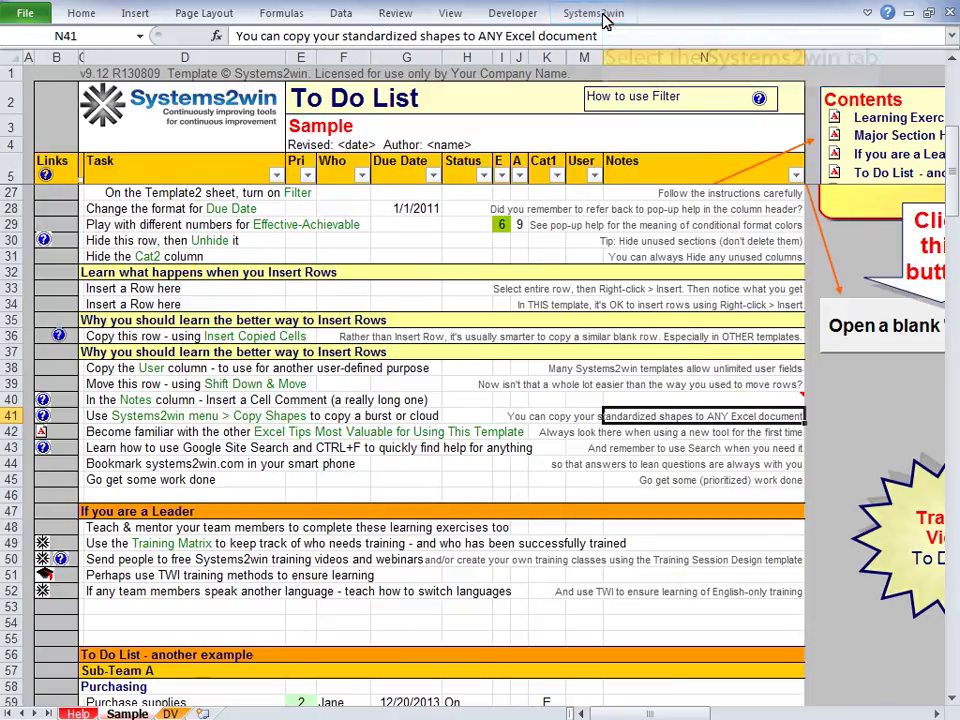
pyautogui.click(600, 15)
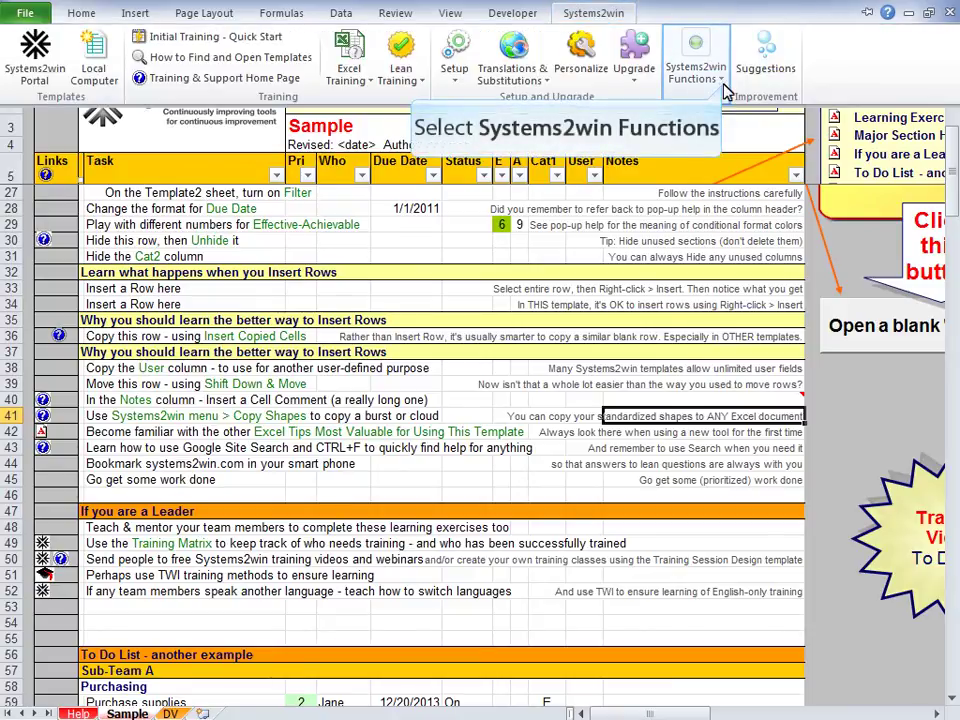
pyautogui.click(722, 84)
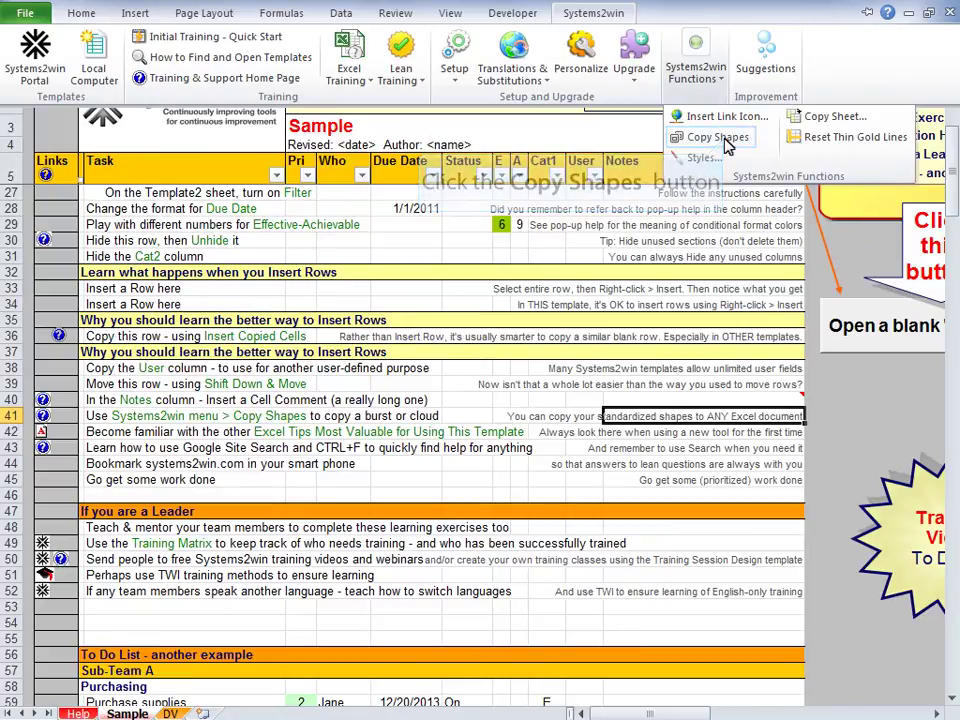
pyautogui.click(718, 138)
# - Copy the Lightning Burst shape, paste it on the To Do List, and retype its text as 'Here's a probl'
pyautogui.click(176, 264)
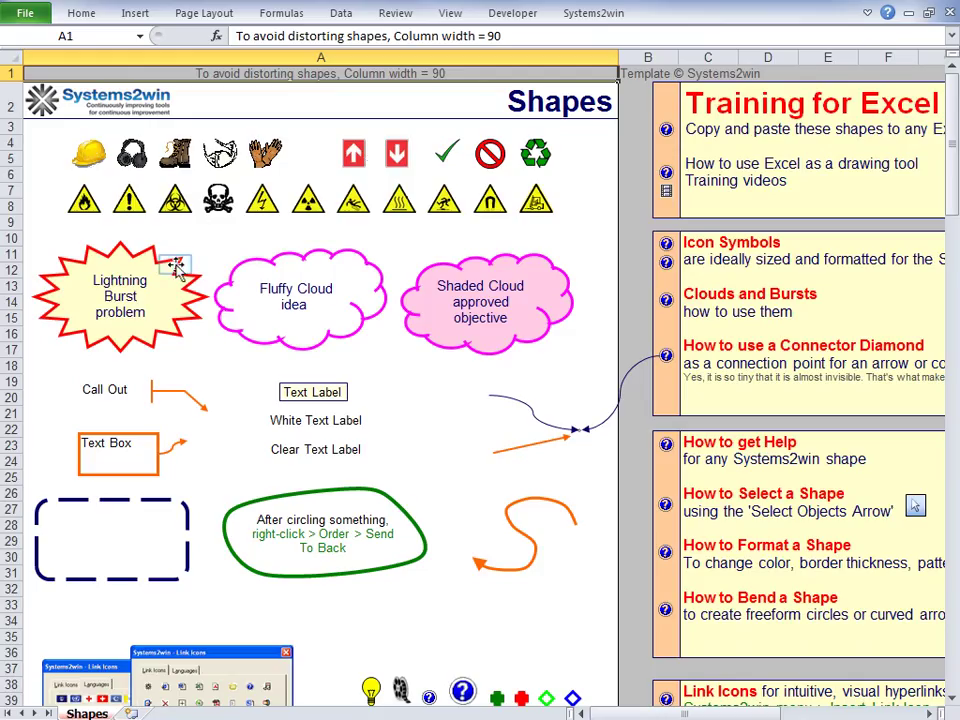
pyautogui.click(180, 272)
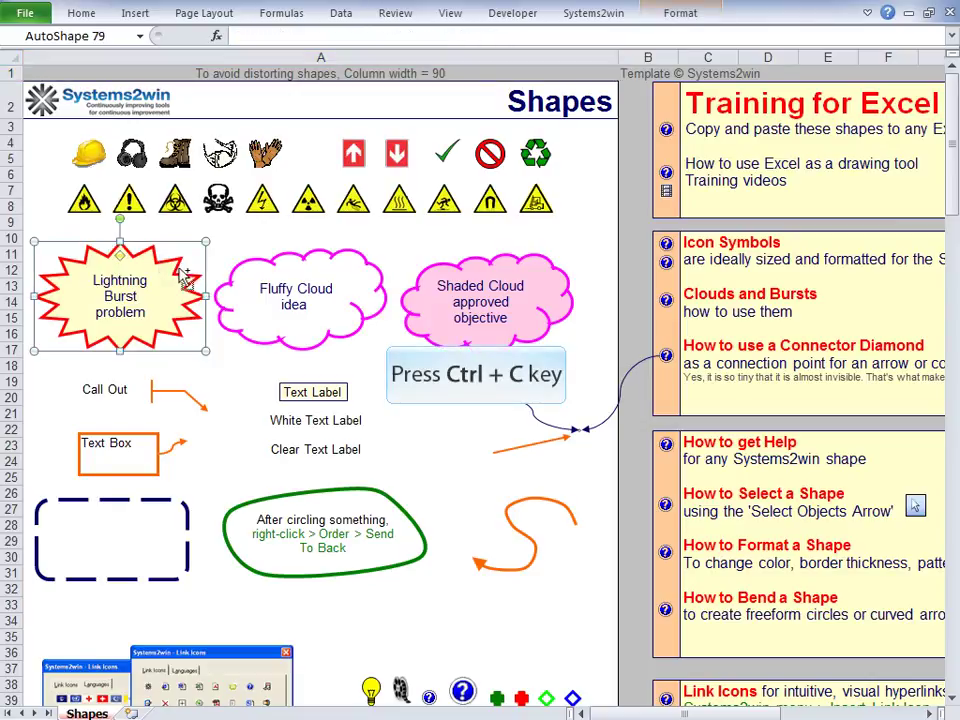
pyautogui.hotkey('ctrl', 'c')
pyautogui.hotkey('ctrl', 'v')
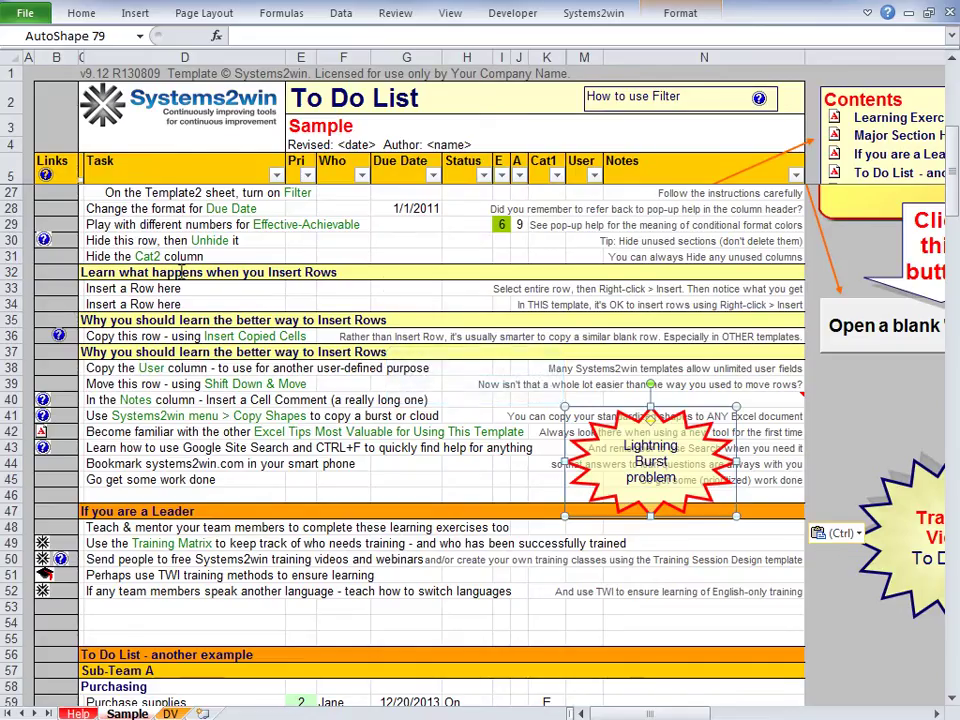
pyautogui.tripleClick(627, 447)
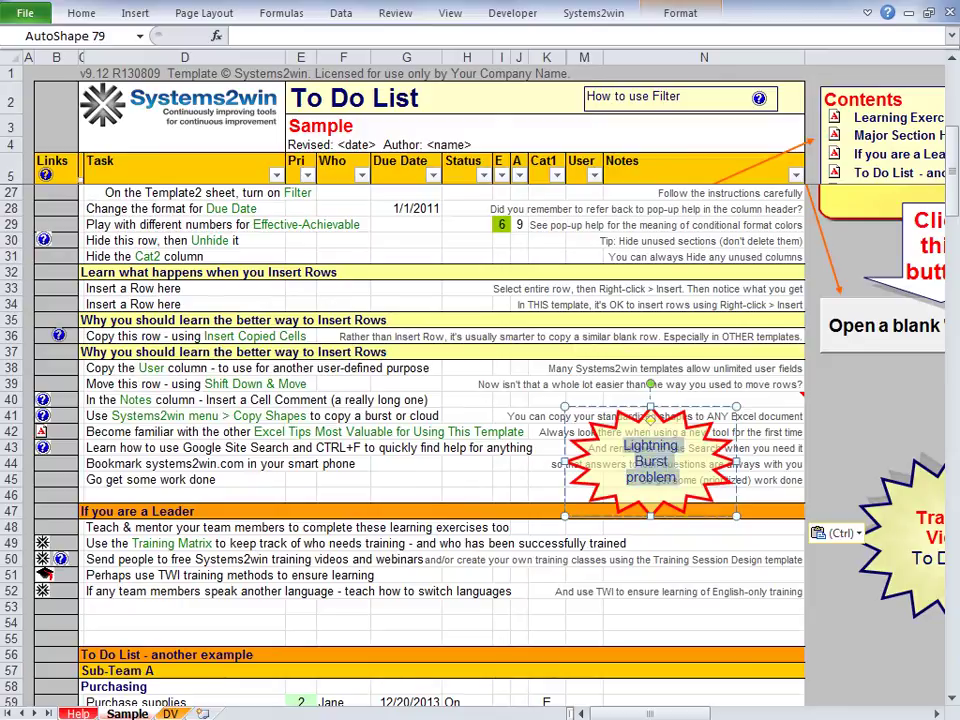
pyautogui.write("Here's a p")
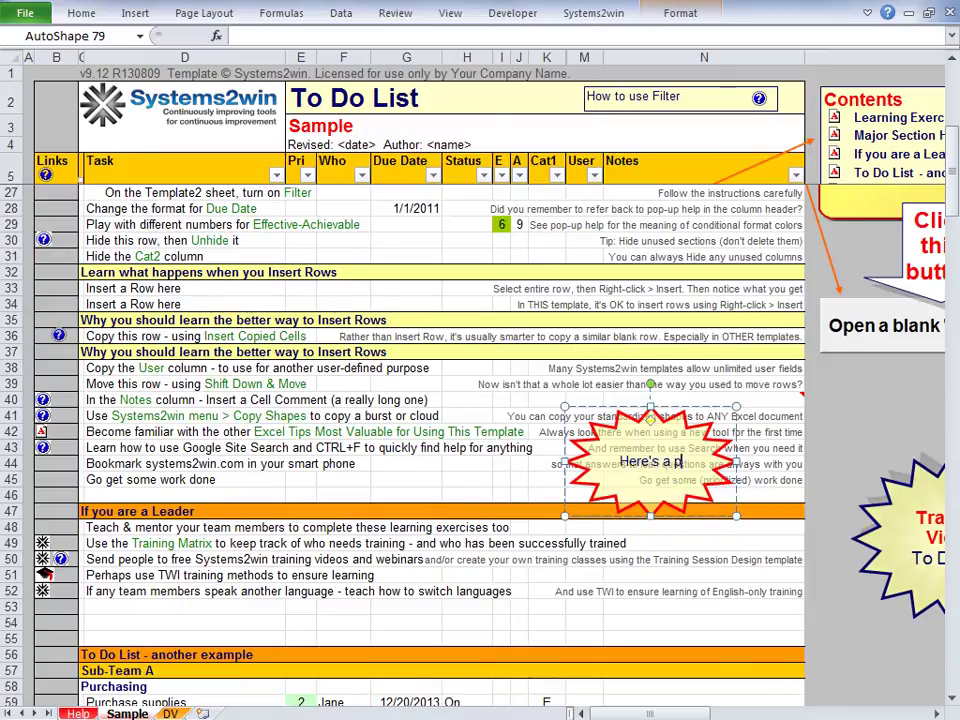
pyautogui.write('robl')
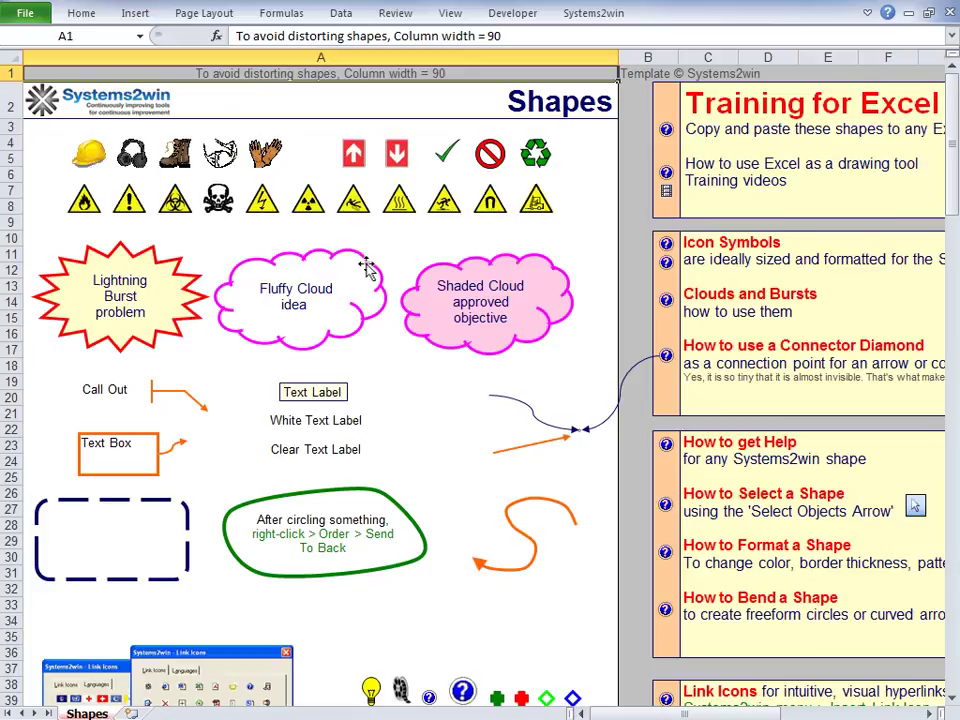
# - Select the Fluffy Cloud shape and return to the To Do List's Sample sheet
pyautogui.click(368, 268)
pyautogui.moveTo(952, 90); pyautogui.dragTo(952, 100)
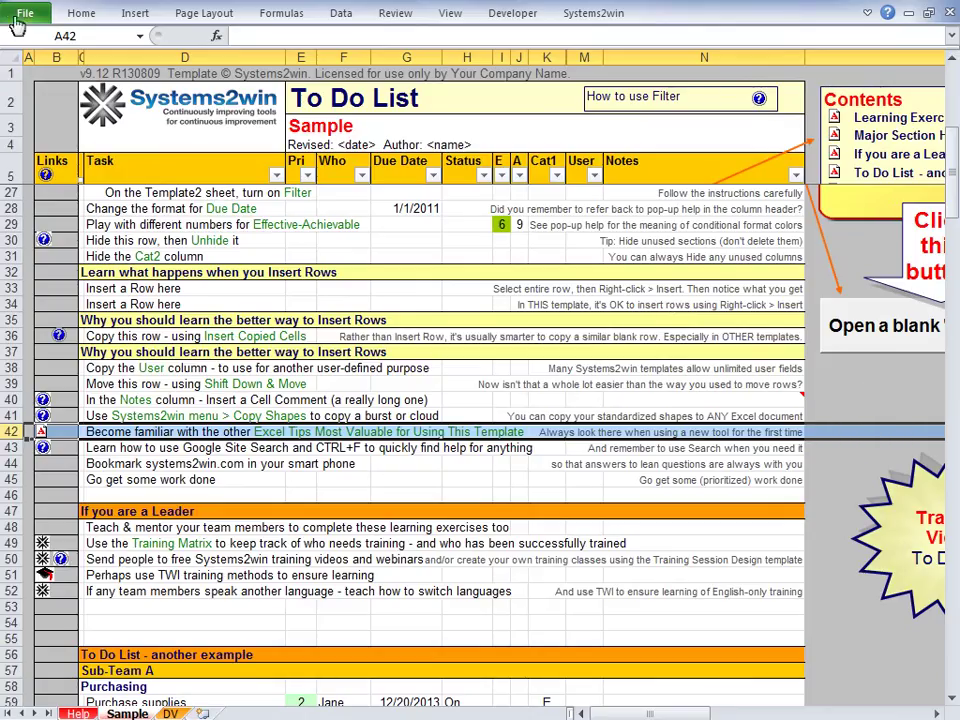
pyautogui.click(41, 437)
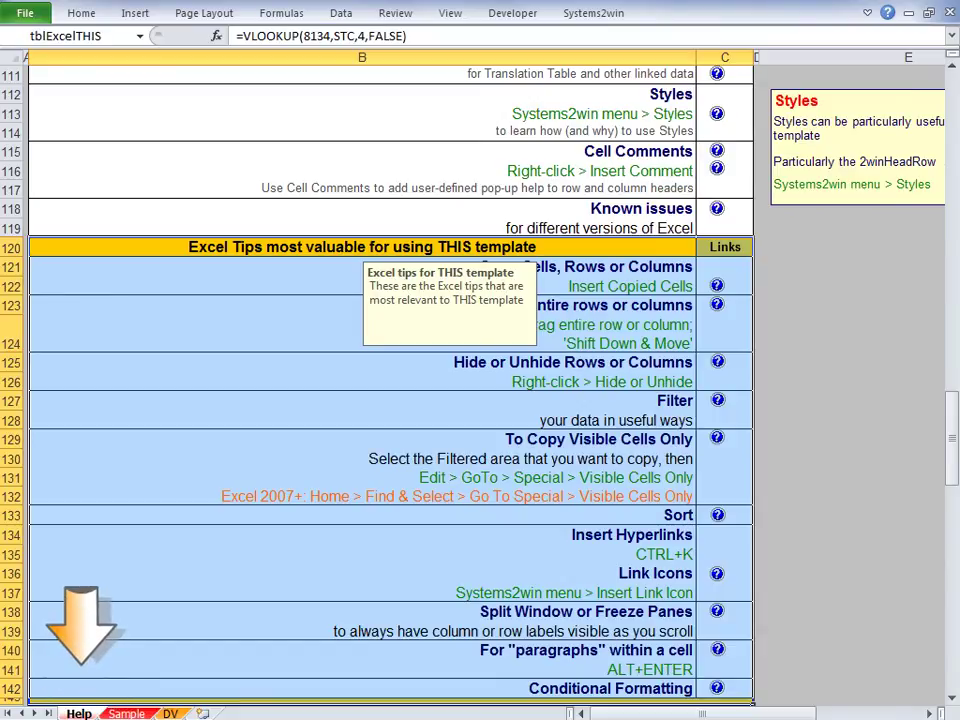
pyautogui.hotkey('ctrl', 'pagedown')
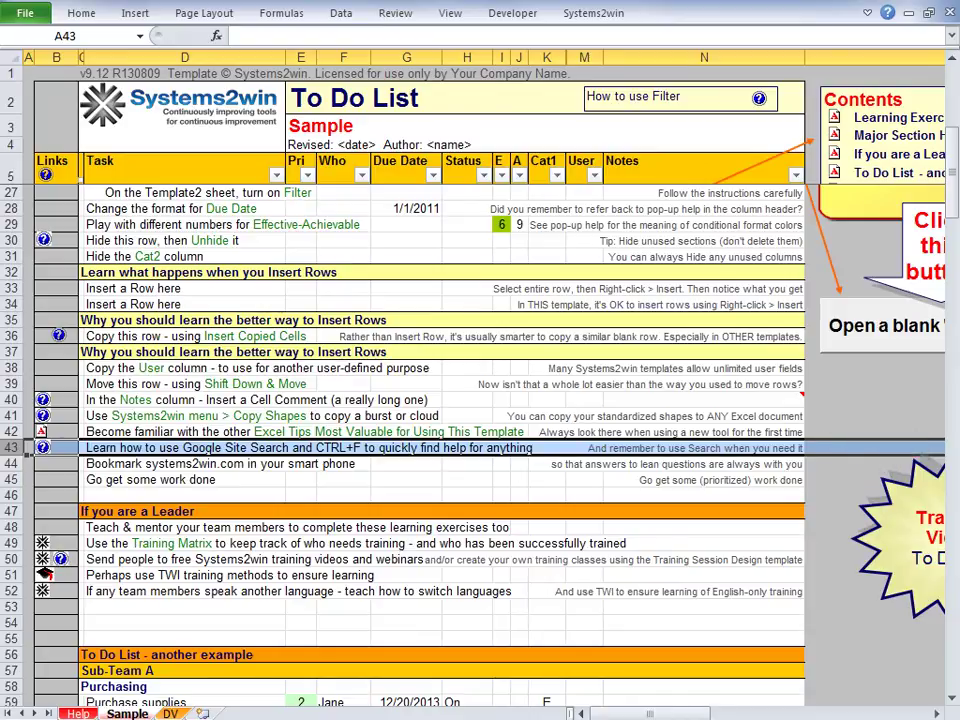
pyautogui.press('Down')
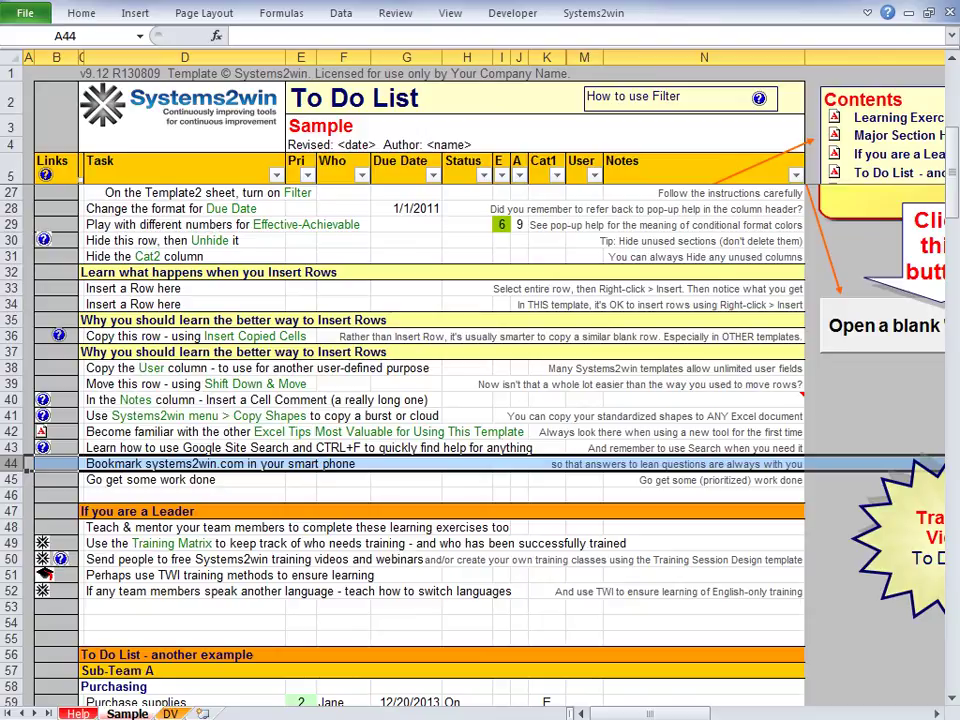
pyautogui.press('Down')
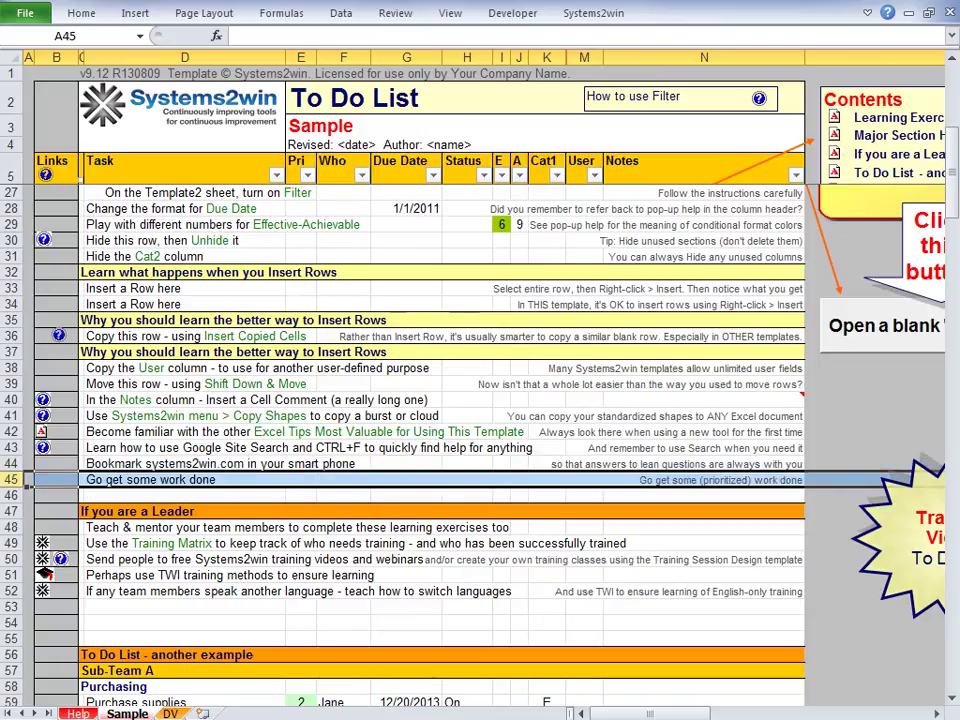